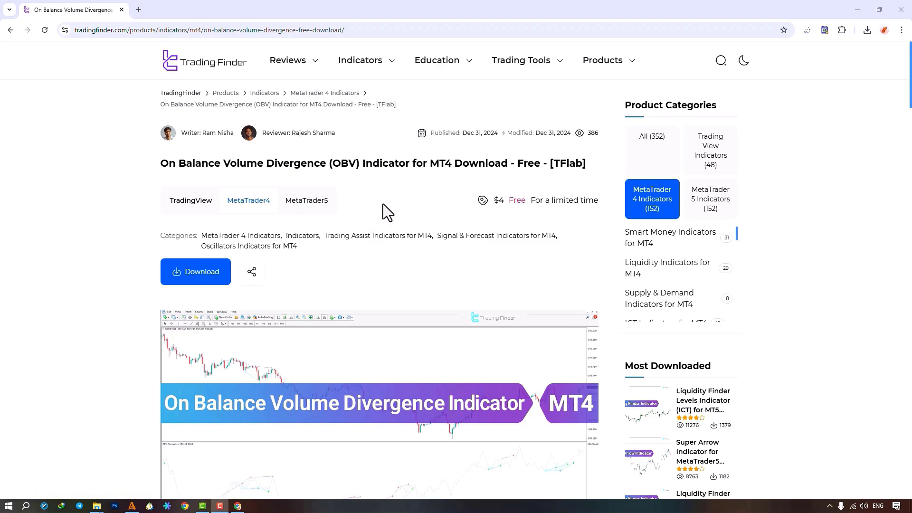
- Scroll down and back up through the browser page
scroll(387, 212, down, 6)
scroll(382, 204, down, 7)
scroll(383, 204, down, 10)
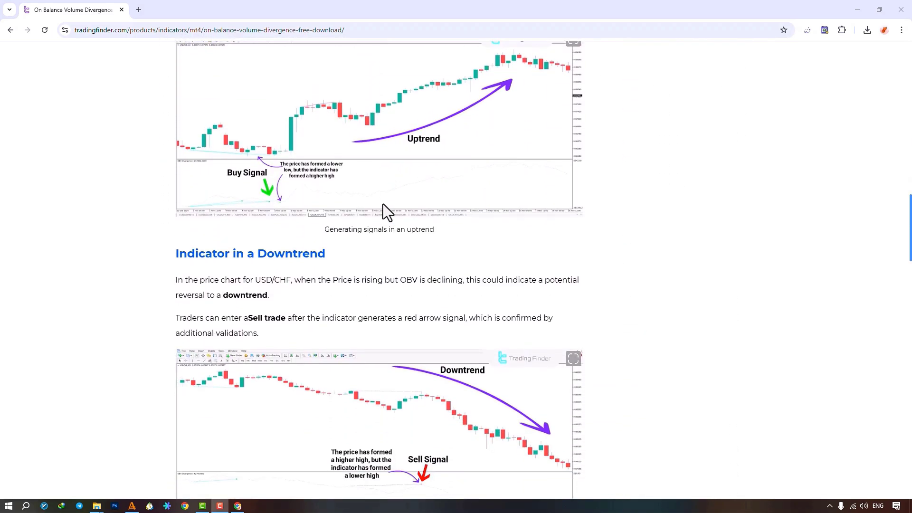
scroll(382, 204, up, 6)
scroll(374, 200, up, 9)
scroll(371, 198, up, 9)
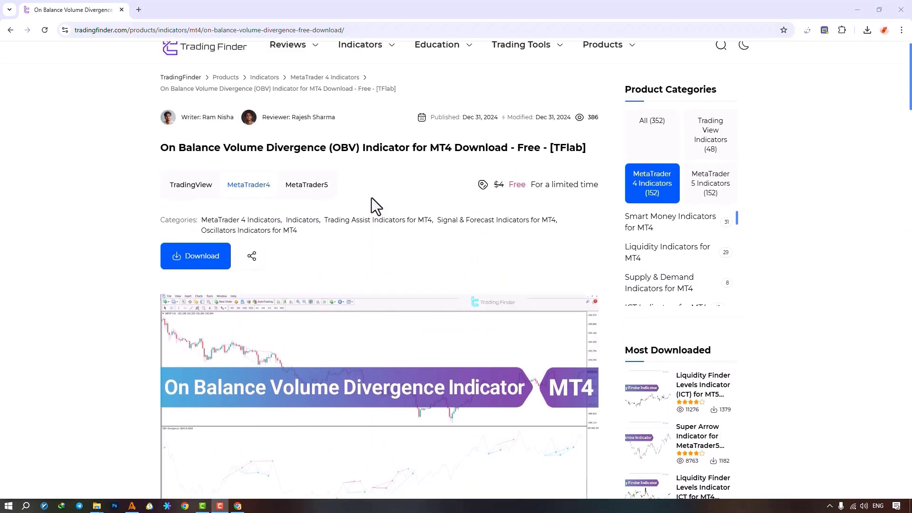
scroll(375, 205, up, 1)
- Drop 'OBV Divergence MT4 by TFlab' onto the GBPUSD M30 chart and confirm it, checking the Common settings
key(alt+Tab)
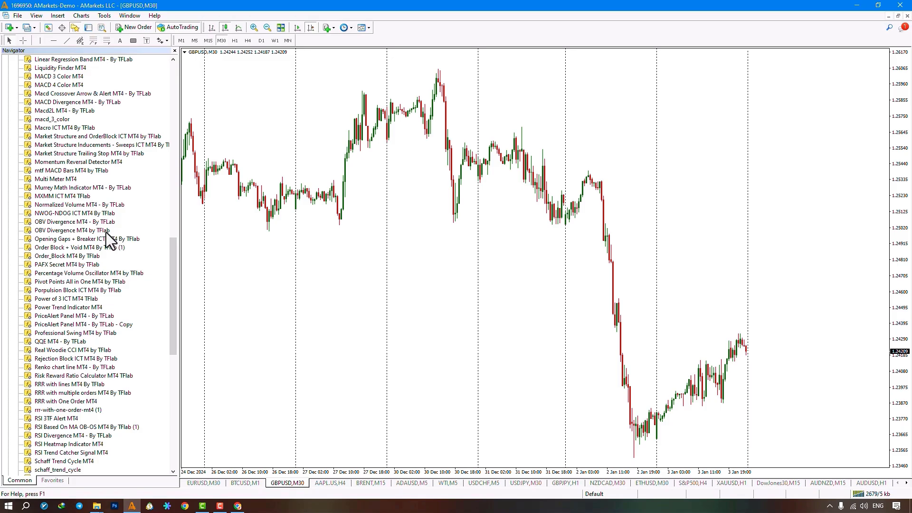
drag(298, 232, 373, 234)
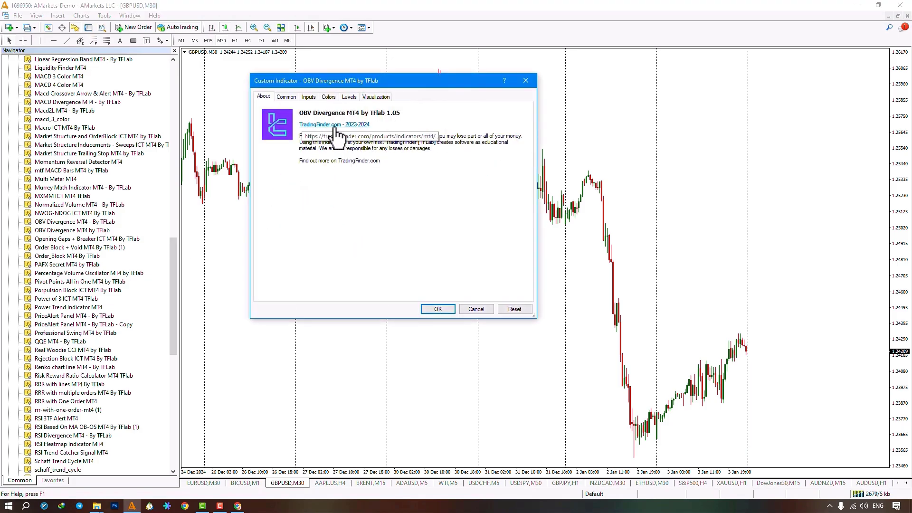
click(287, 97)
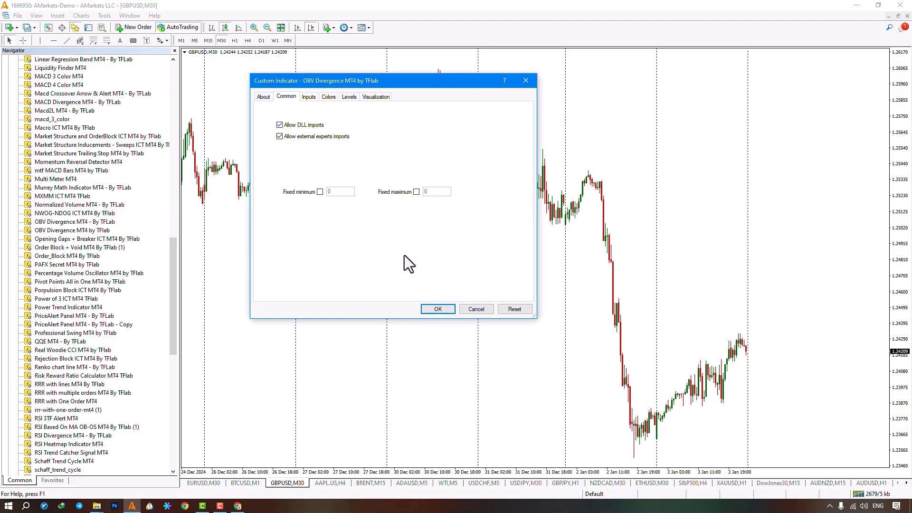
click(440, 310)
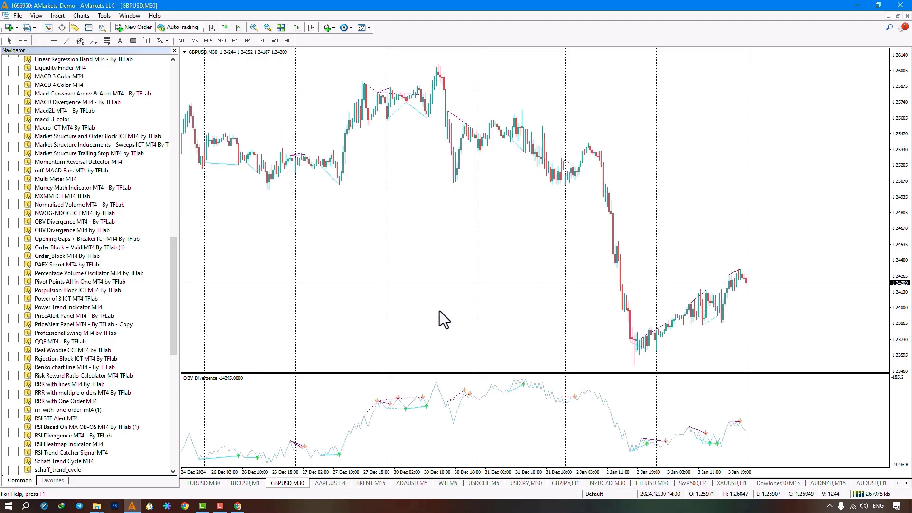
- Zoom in on the GBPUSD candles and pan the chart to the 13–19 December bars
click(254, 28)
drag(387, 206, 317, 294)
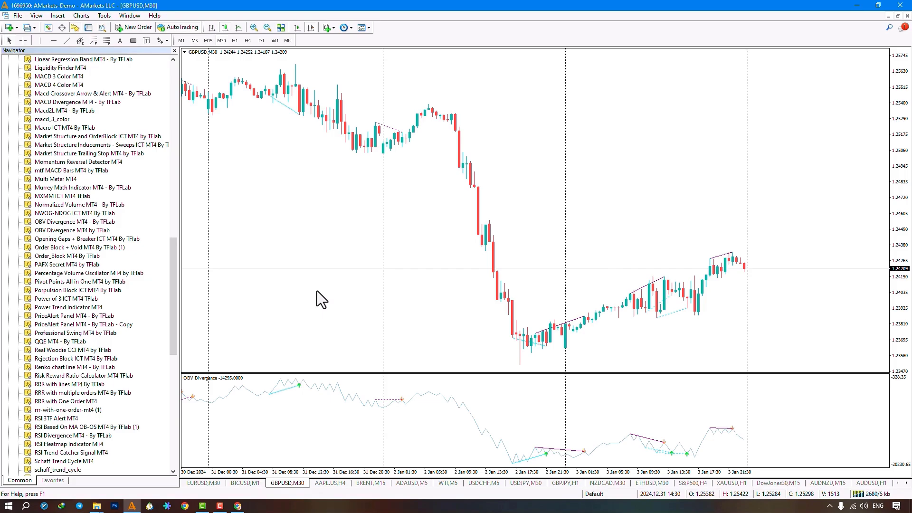
drag(320, 240, 686, 312)
middle_click(353, 437)
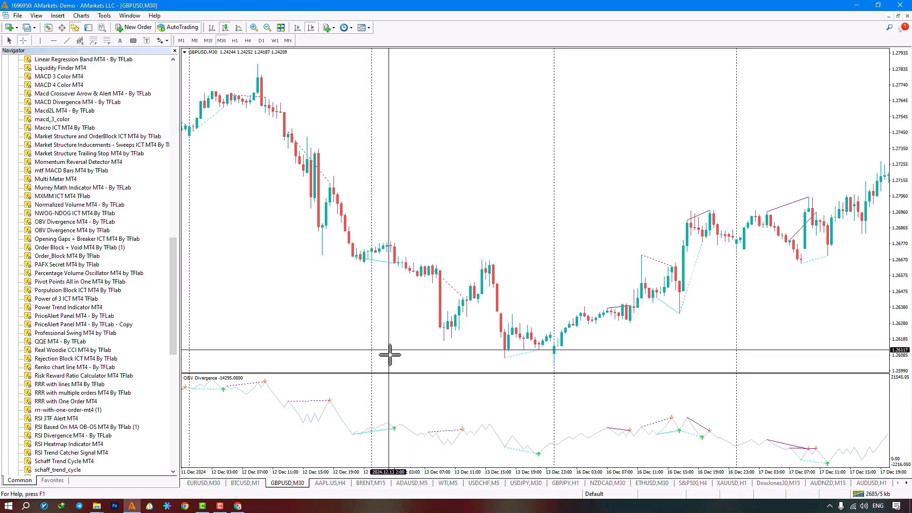
drag(349, 336, 275, 318)
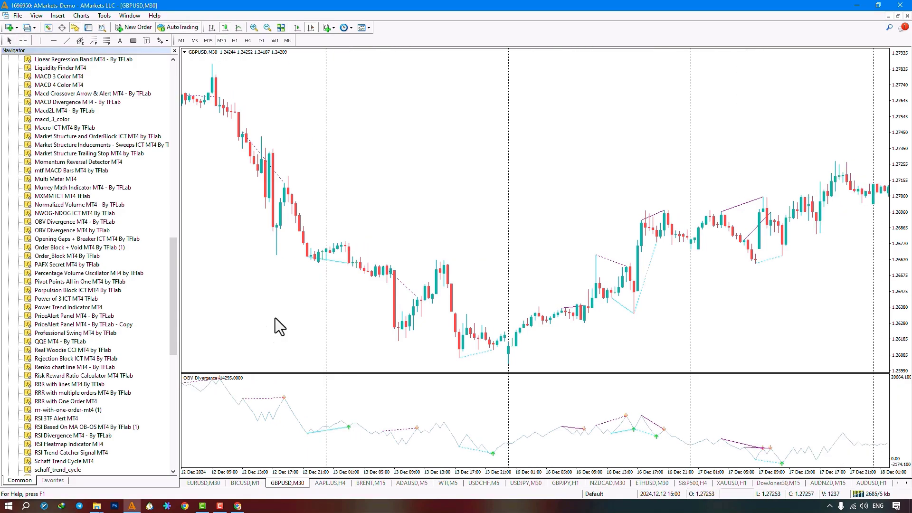
drag(517, 332, 406, 332)
drag(477, 340, 450, 338)
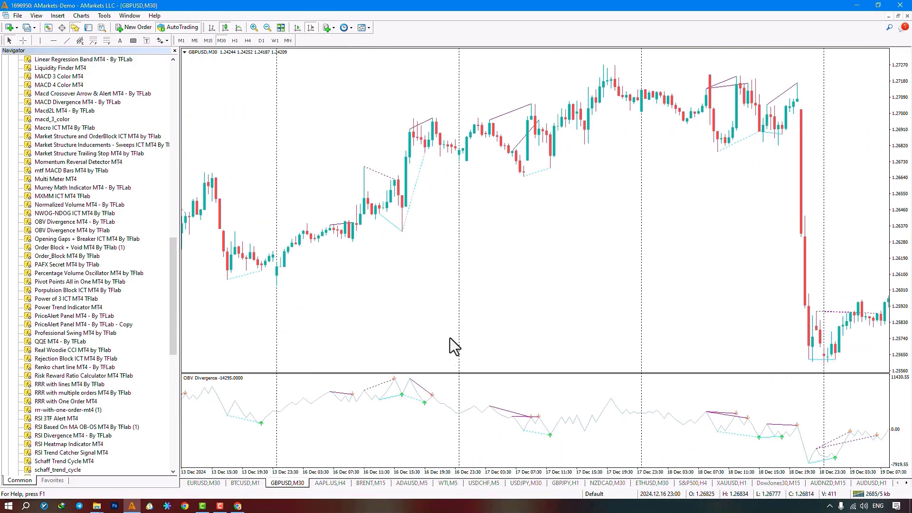
- Pan the GBPUSD chart forward to 26 Dec–2 Jan and read the OBV line value with the crosshair
middle_click(412, 389)
drag(635, 320, 395, 286)
drag(592, 304, 467, 318)
scroll(467, 317, down, 10)
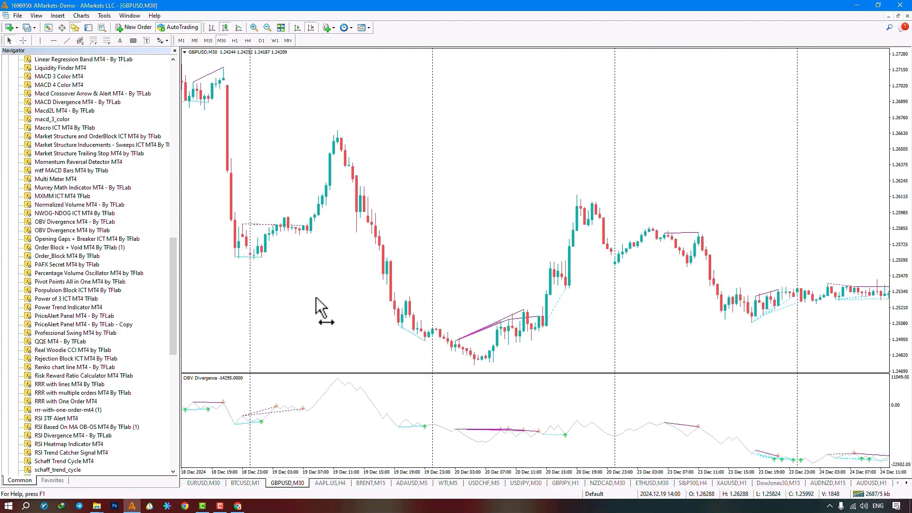
scroll(676, 327, down, 8)
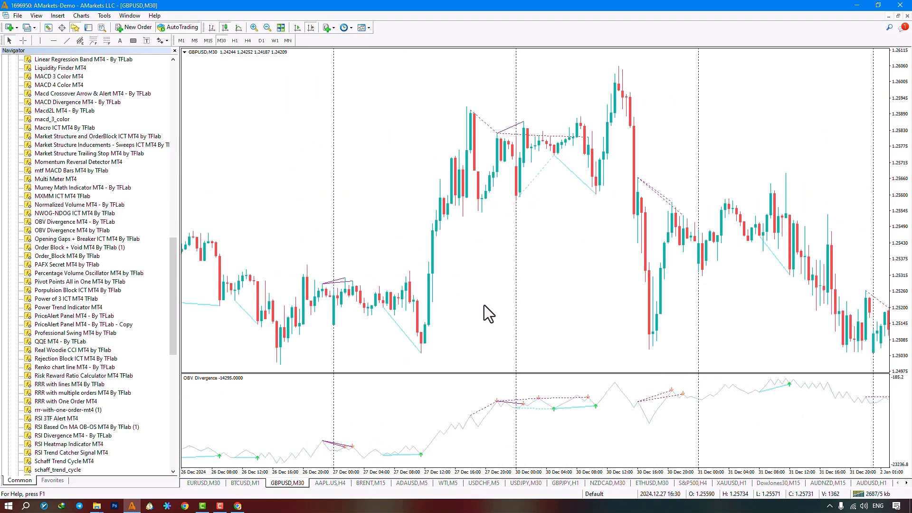
drag(372, 290, 456, 294)
scroll(485, 360, up, 1)
middle_click(486, 360)
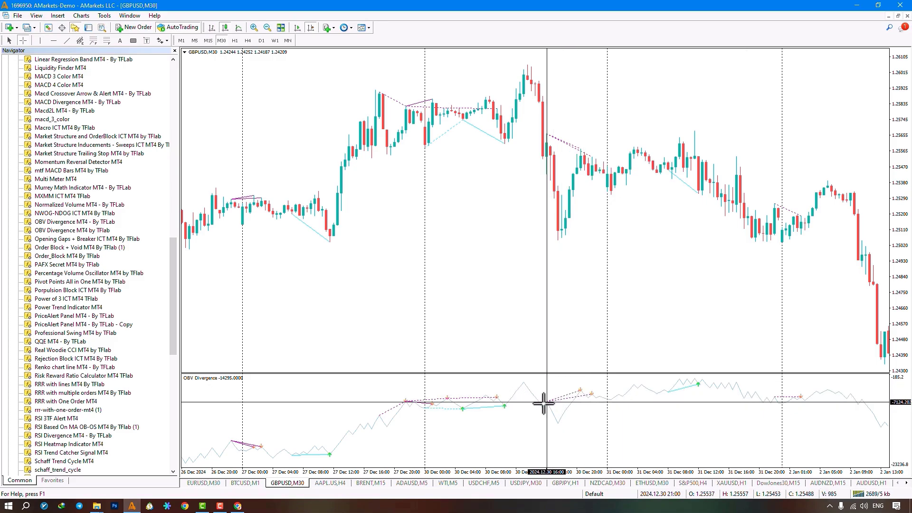
mouse_move(540, 405)
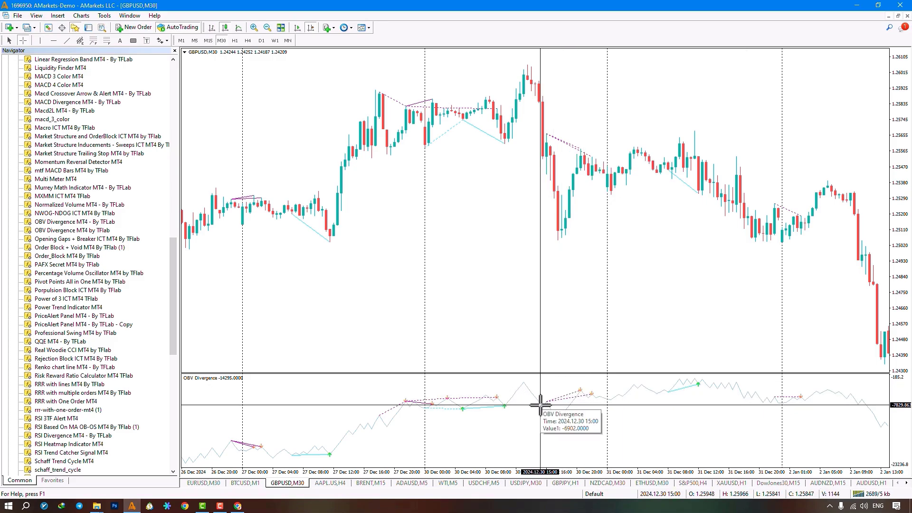
- Check the OBV pane with the crosshair, then pan the chart to the newest bars ending 3 January
scroll(550, 330, down, 5)
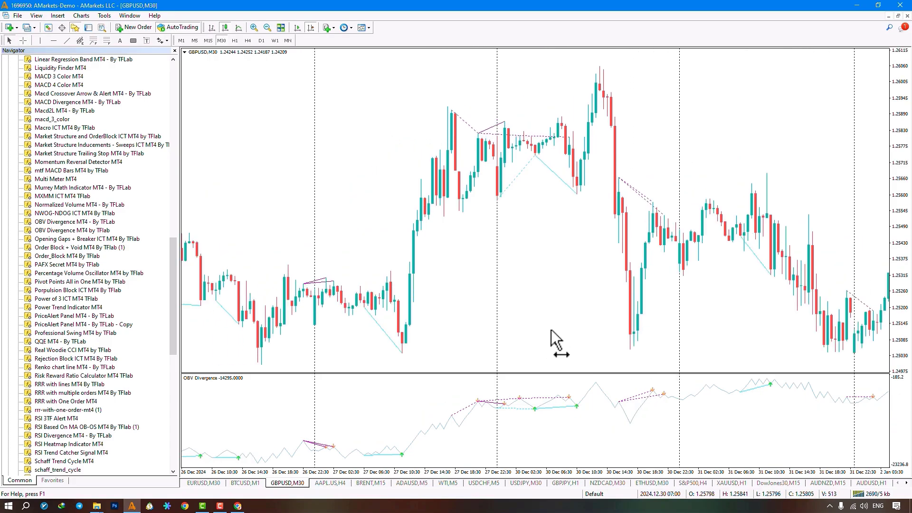
middle_click(402, 406)
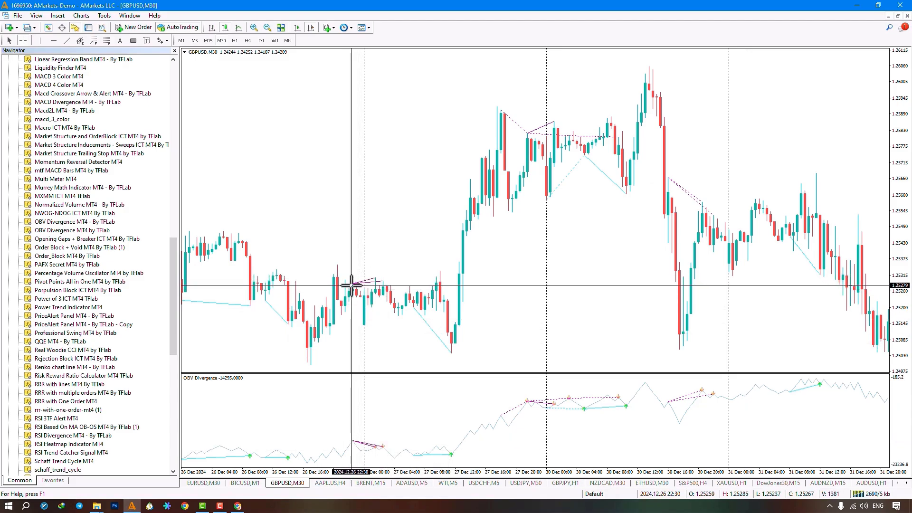
click(362, 432)
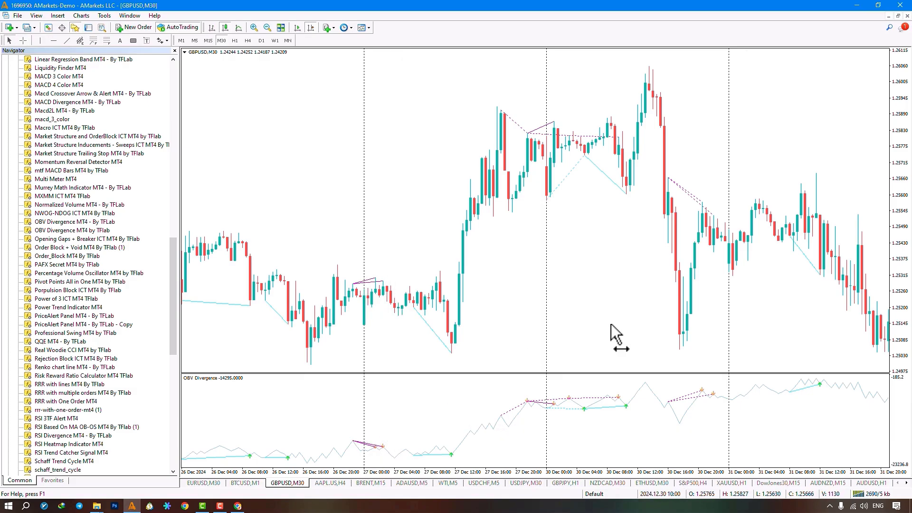
drag(611, 324, 555, 317)
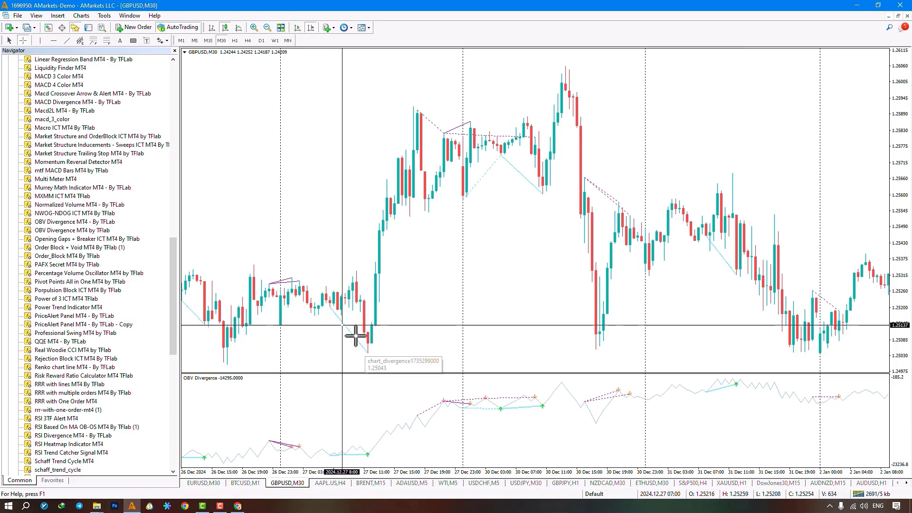
click(346, 456)
drag(608, 328, 372, 284)
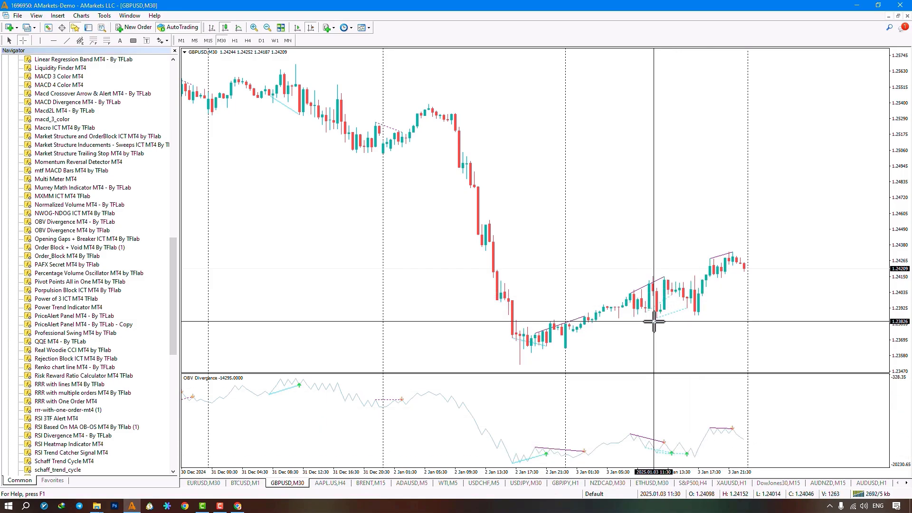
key(Escape)
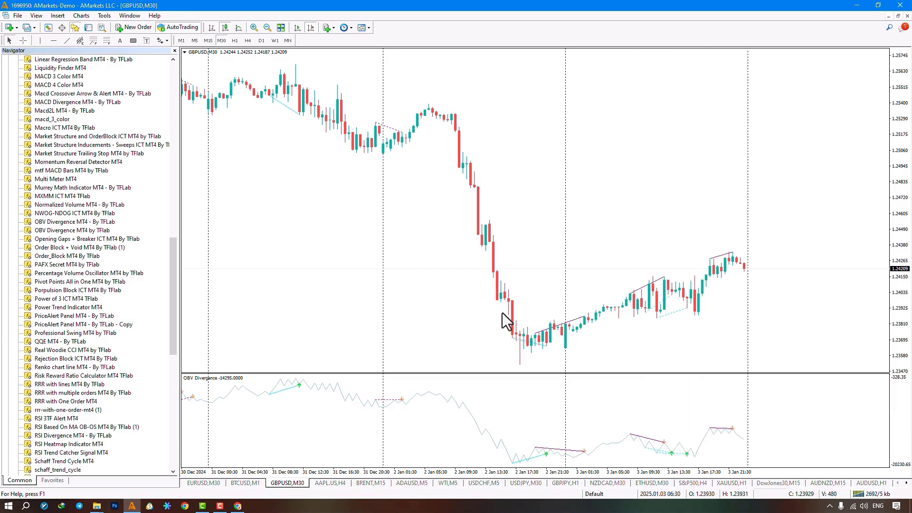
- Open the OBV Divergence Inputs tab from the Indicators List and leave chart_theme on Light
right_click(440, 302)
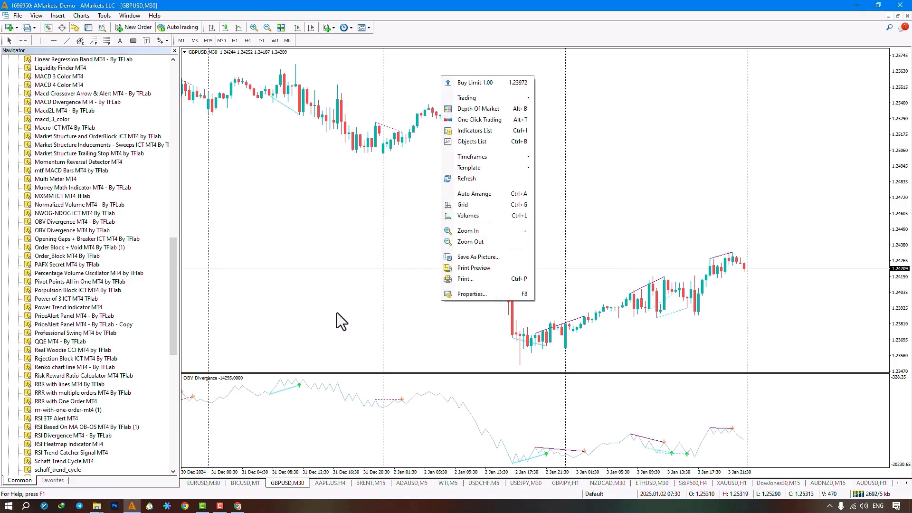
click(464, 129)
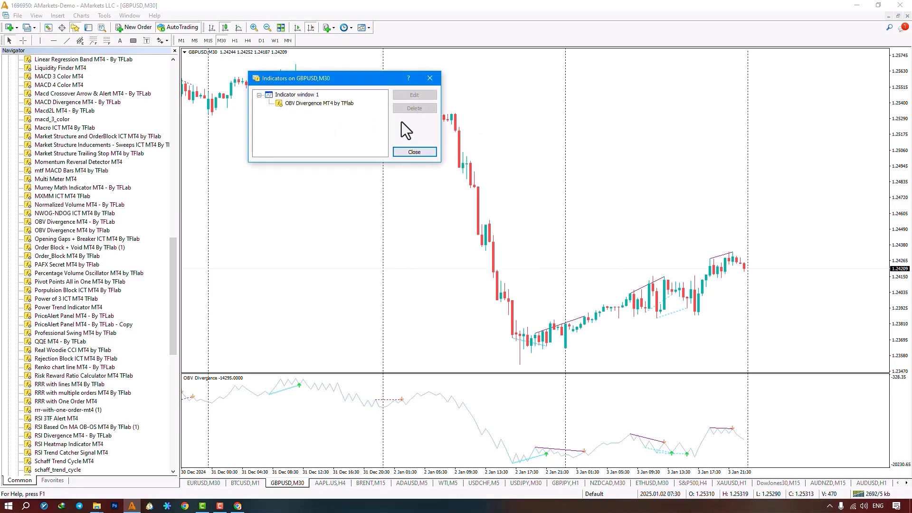
double_click(335, 107)
click(310, 96)
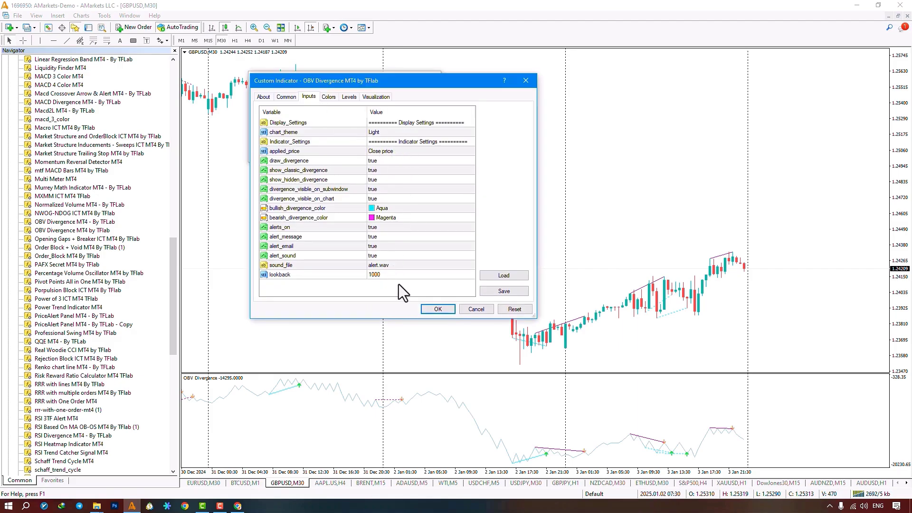
click(393, 133)
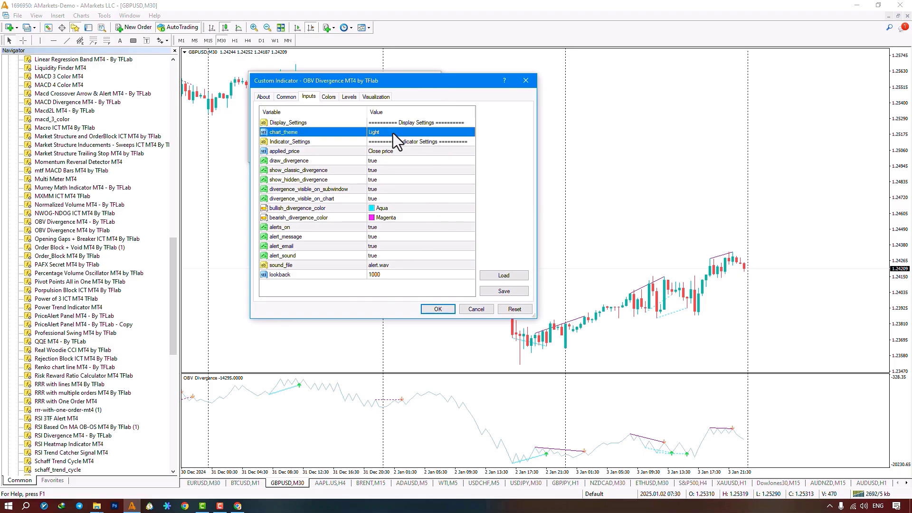
click(393, 133)
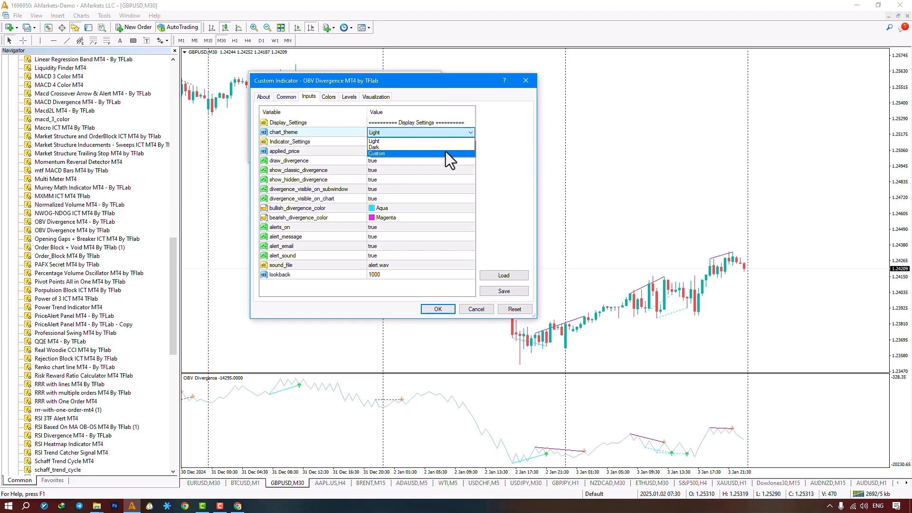
click(442, 175)
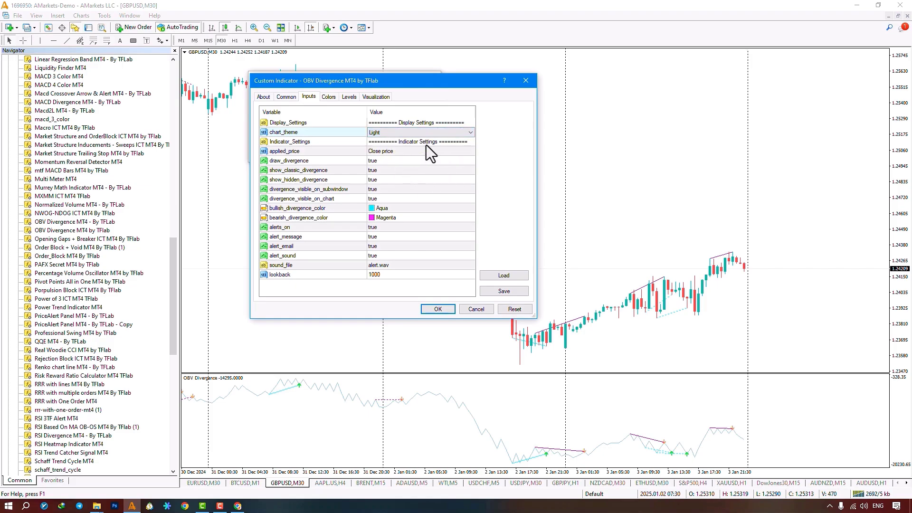
- Keep applied_price at Close price, set draw_divergence to false, and apply the settings
click(390, 150)
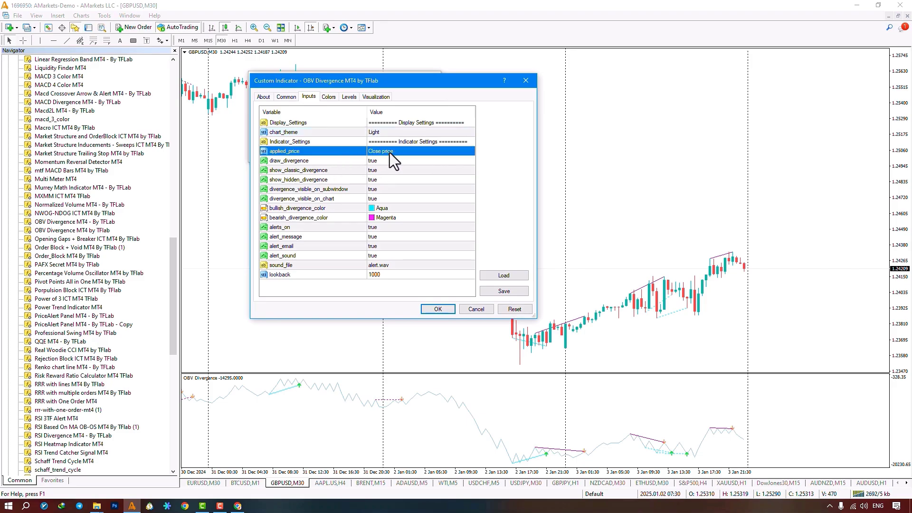
click(411, 152)
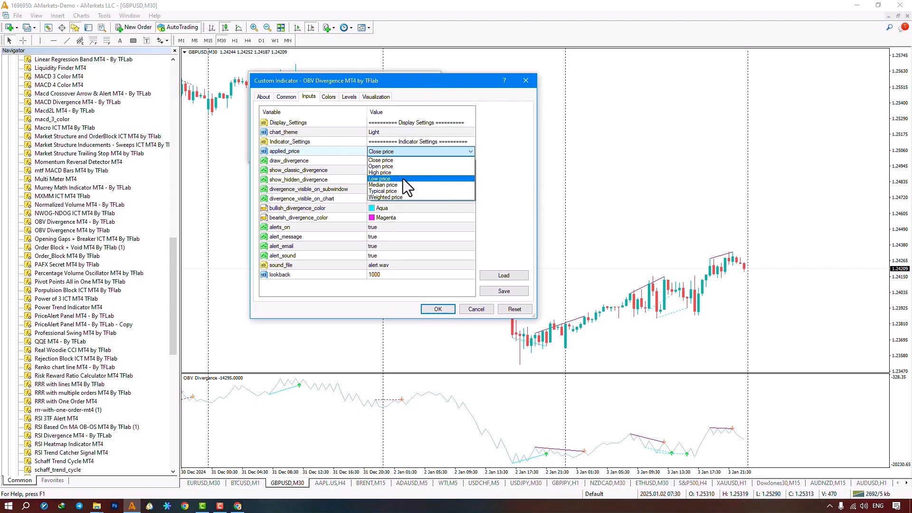
click(407, 211)
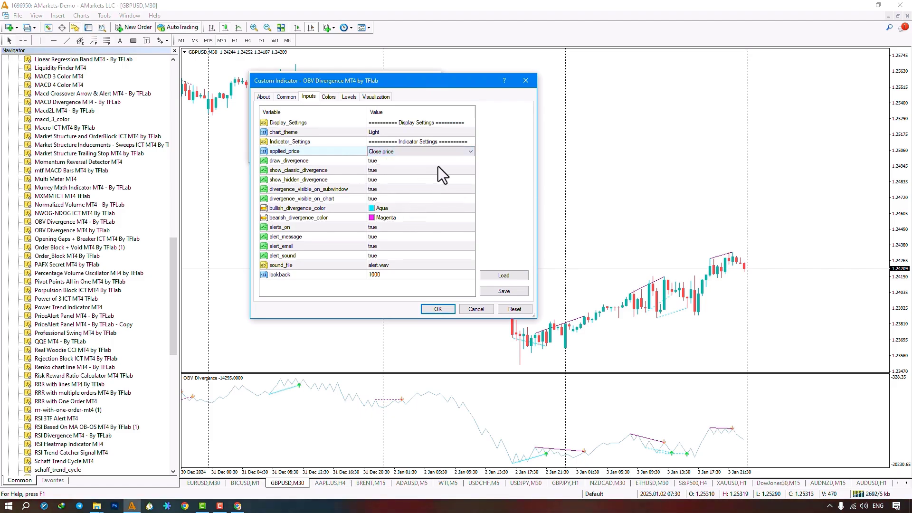
click(383, 162)
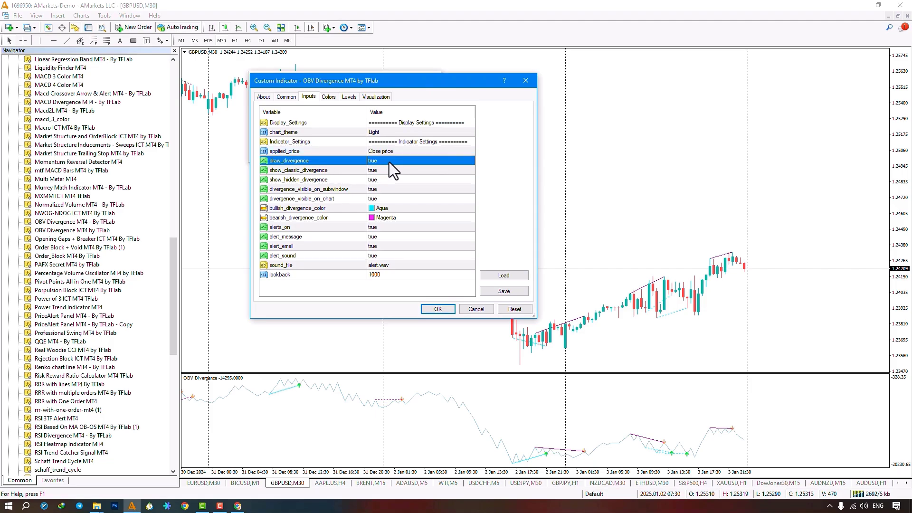
click(389, 161)
click(389, 161)
click(390, 169)
click(441, 308)
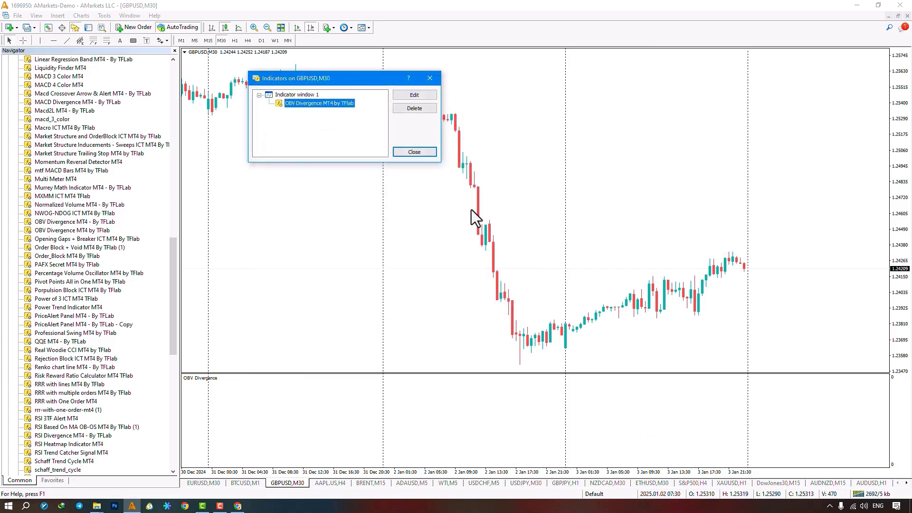
- Reopen the OBV Divergence settings from the chart's Indicators List
click(412, 152)
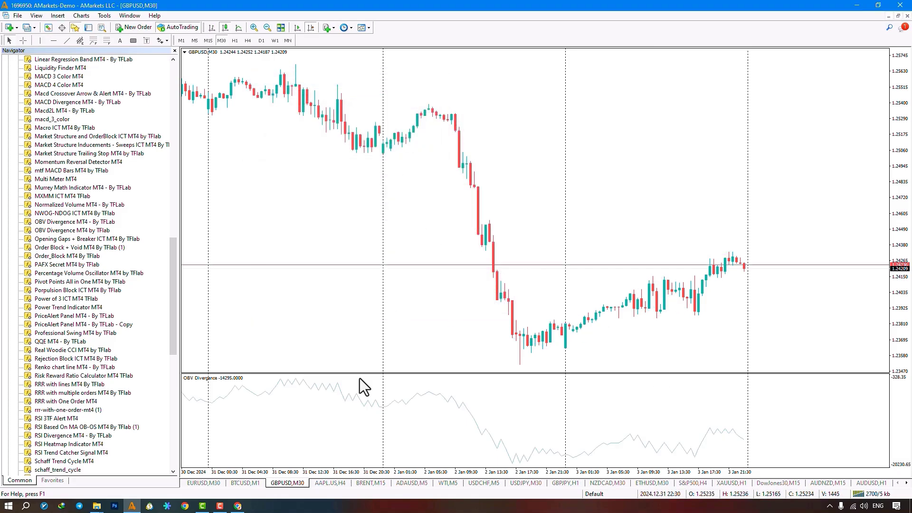
right_click(430, 227)
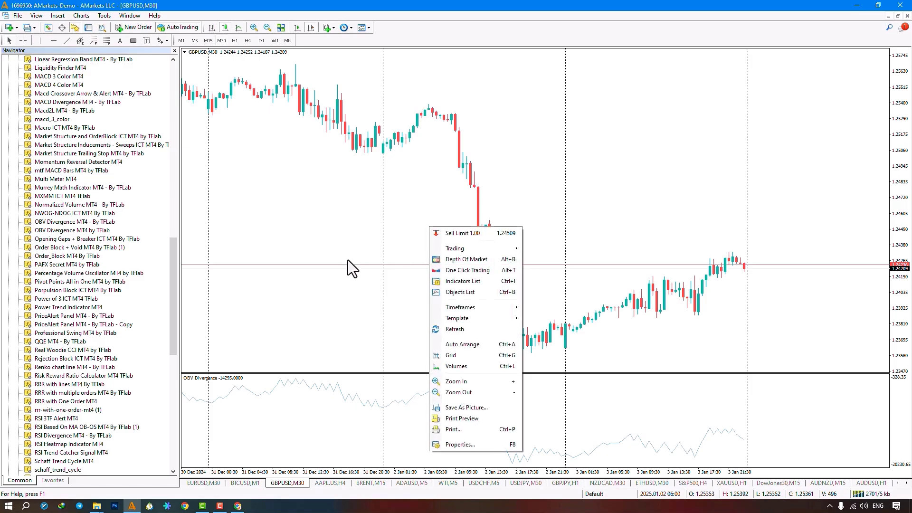
click(471, 281)
click(321, 104)
double_click(321, 105)
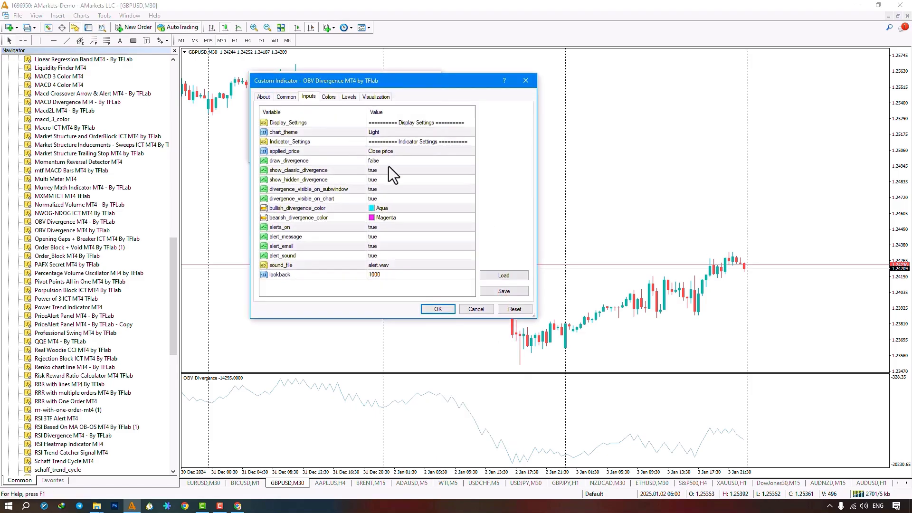
- Set draw_divergence back to true and keep show_classic_divergence at true
click(386, 163)
click(389, 163)
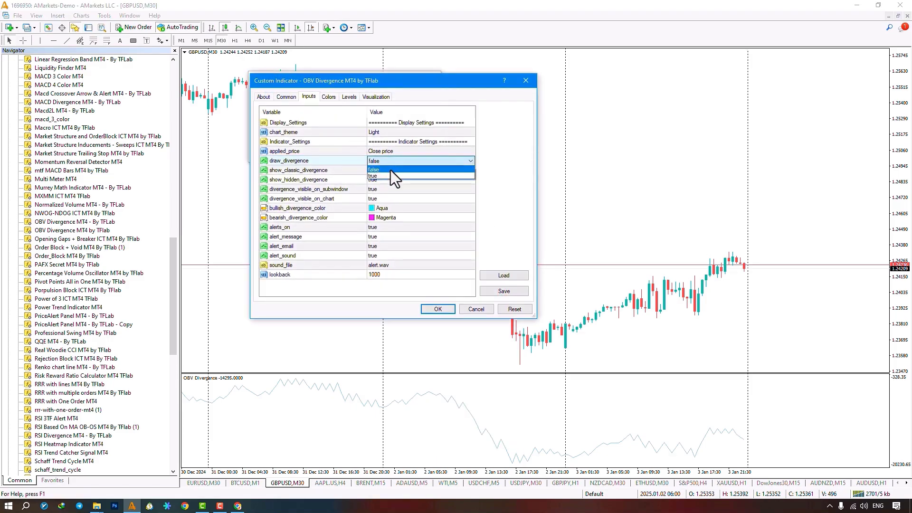
click(390, 170)
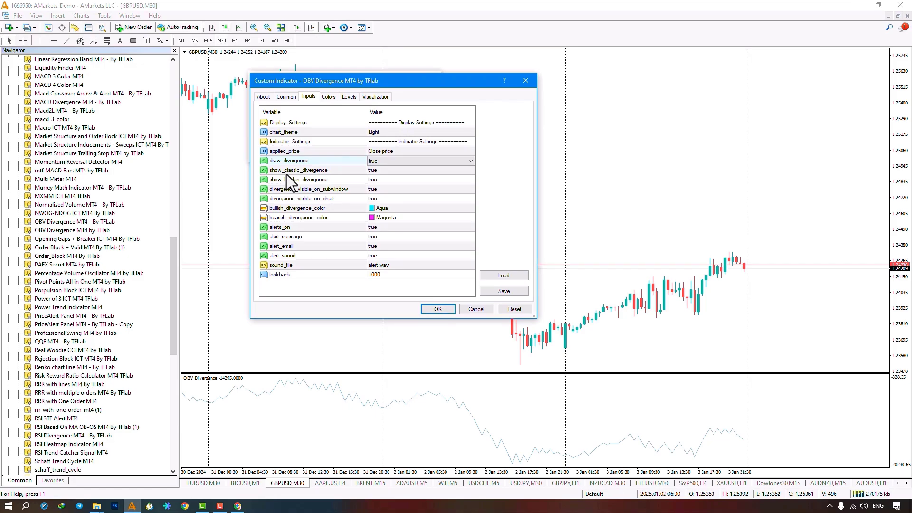
click(375, 171)
click(378, 171)
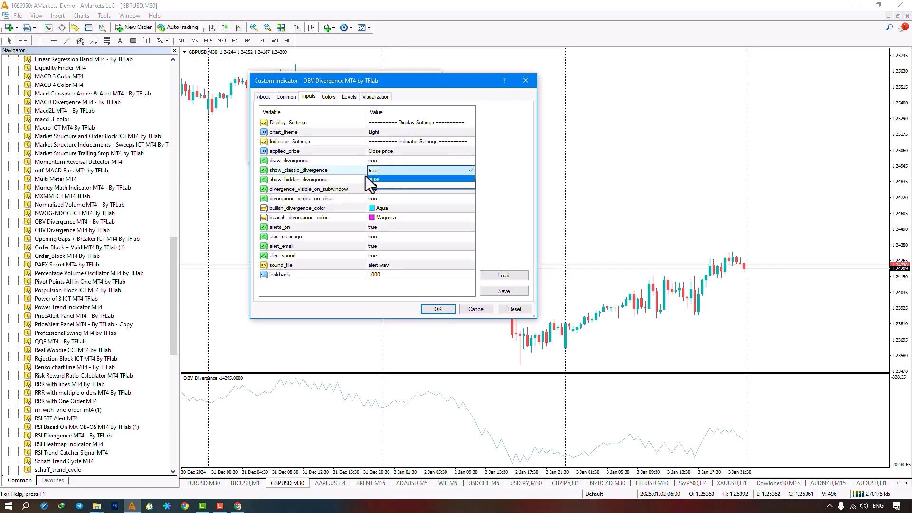
click(320, 180)
click(383, 184)
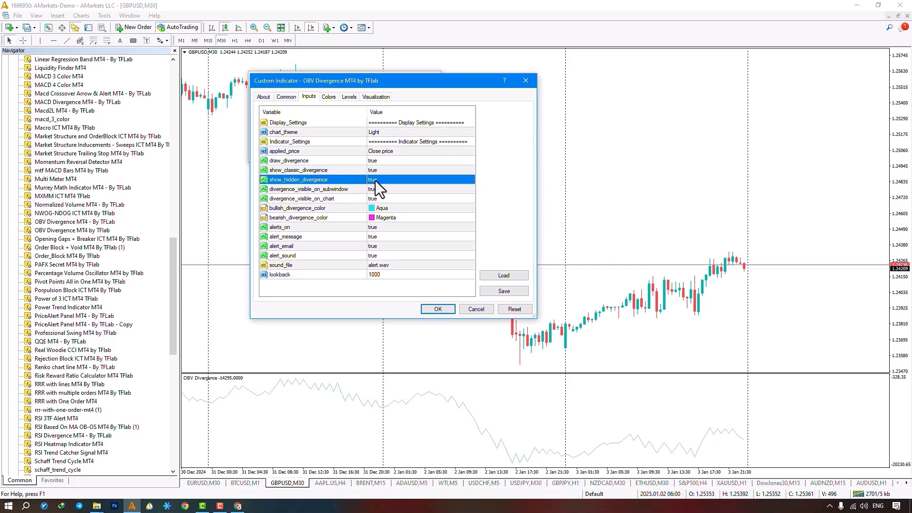
- Set divergence_visible_on_subwindow to false, apply, and close the Indicators List
click(386, 188)
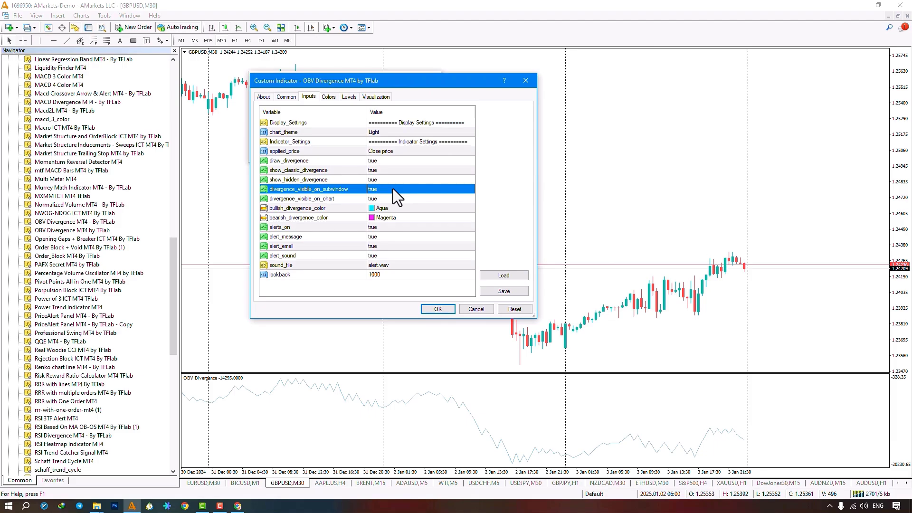
click(383, 187)
click(384, 187)
click(384, 198)
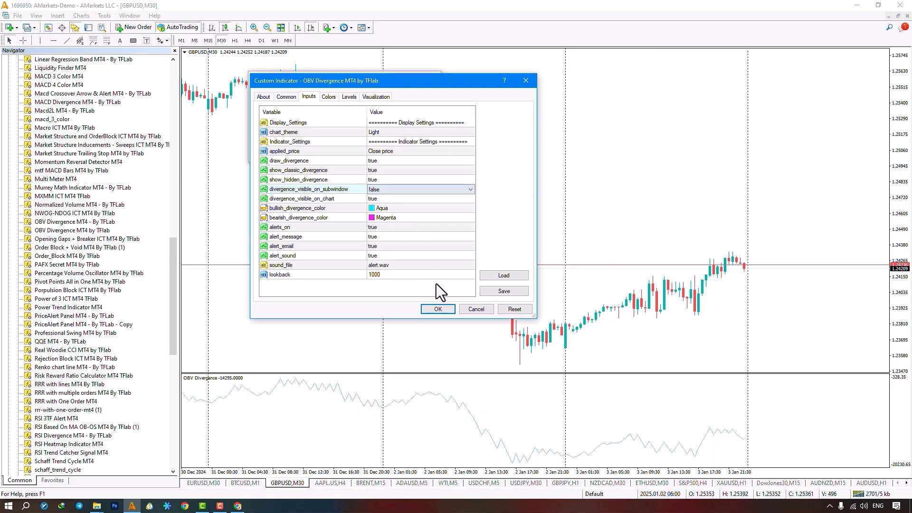
click(445, 307)
click(472, 150)
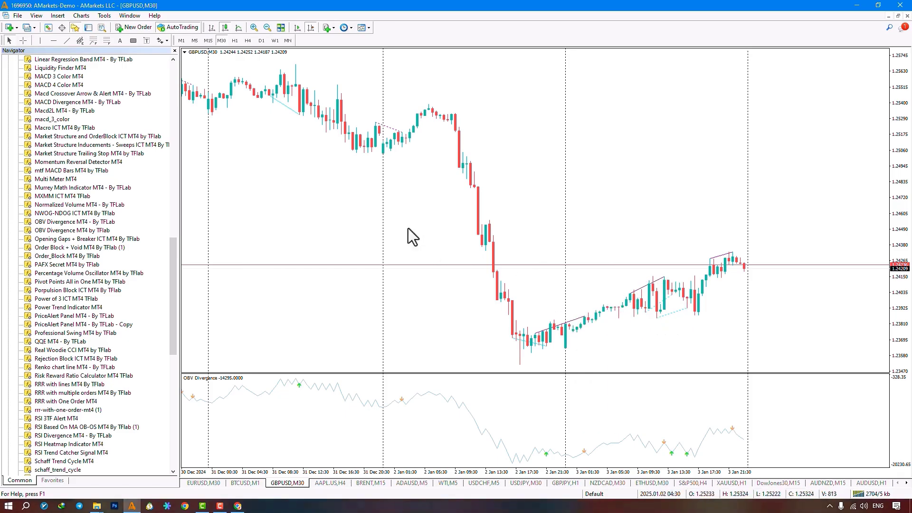
- In OBV Divergence settings, set divergence_visible_on_subwindow true and divergence_visible_on_chart false, then apply
right_click(342, 172)
click(369, 228)
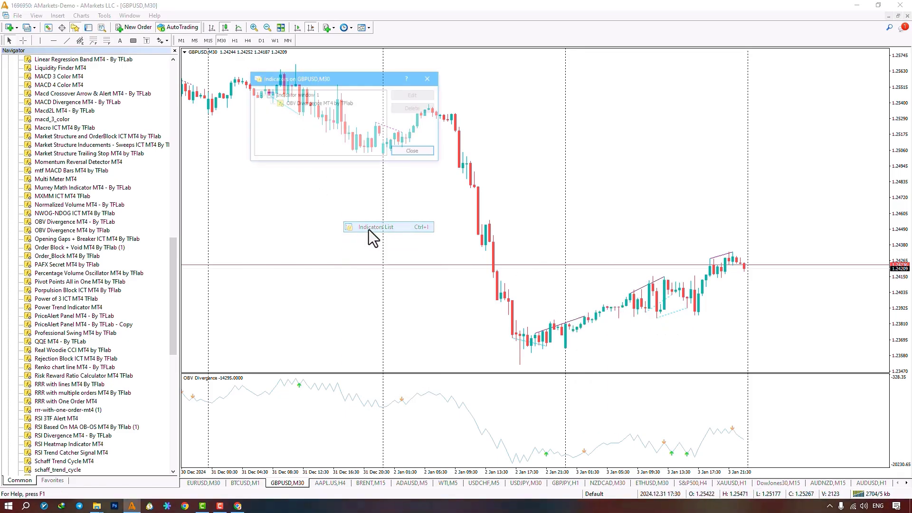
double_click(307, 107)
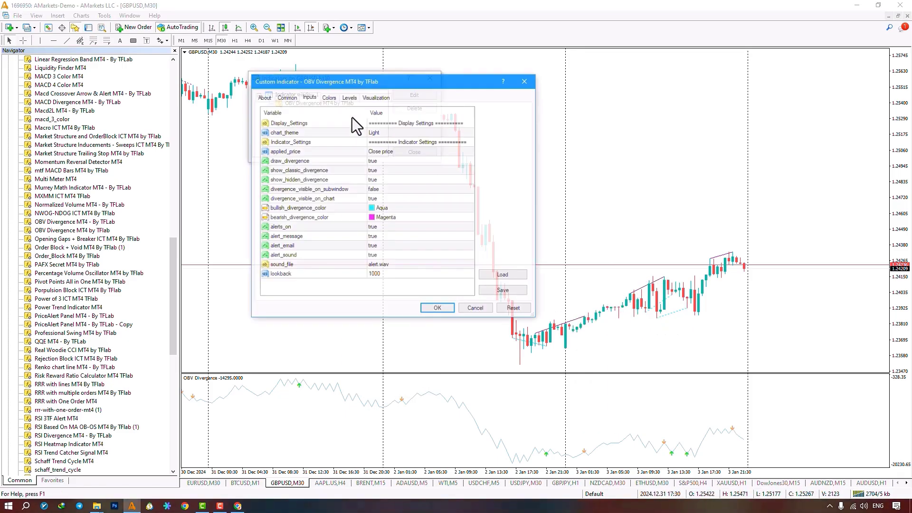
double_click(380, 189)
click(388, 198)
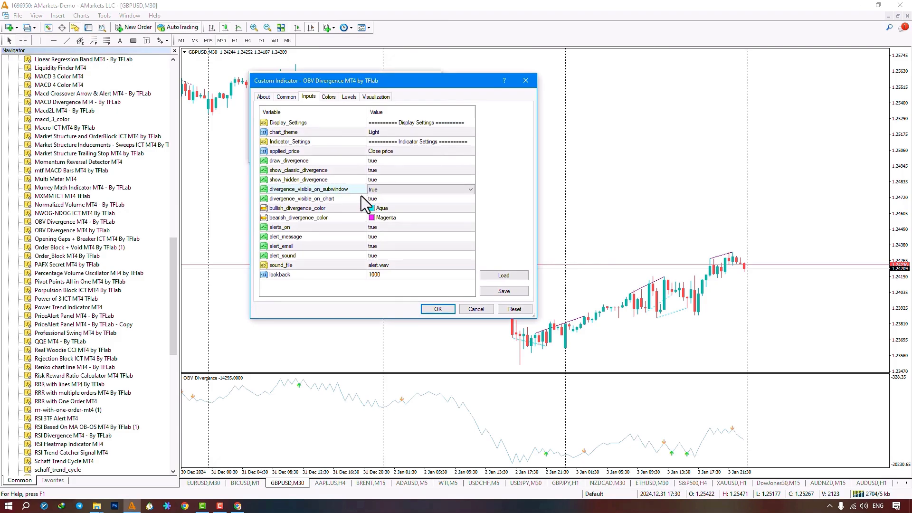
click(378, 199)
click(378, 200)
click(381, 207)
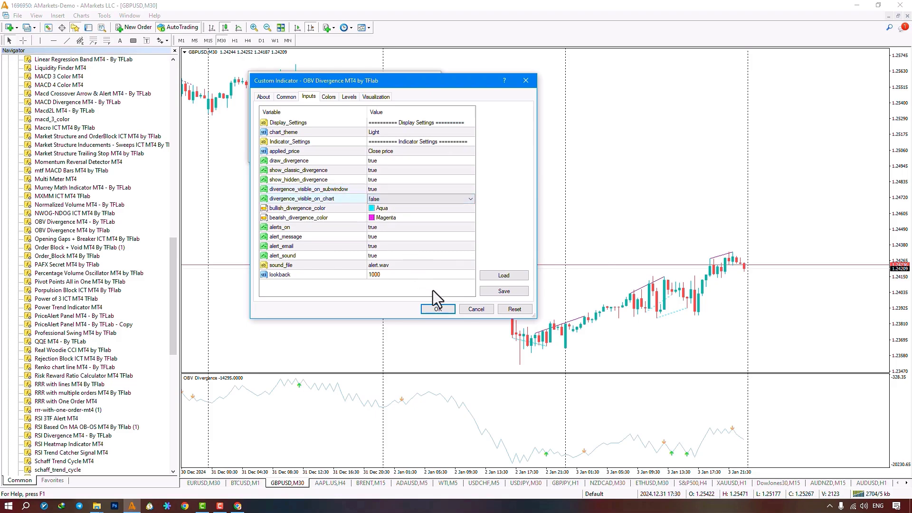
click(438, 309)
click(427, 155)
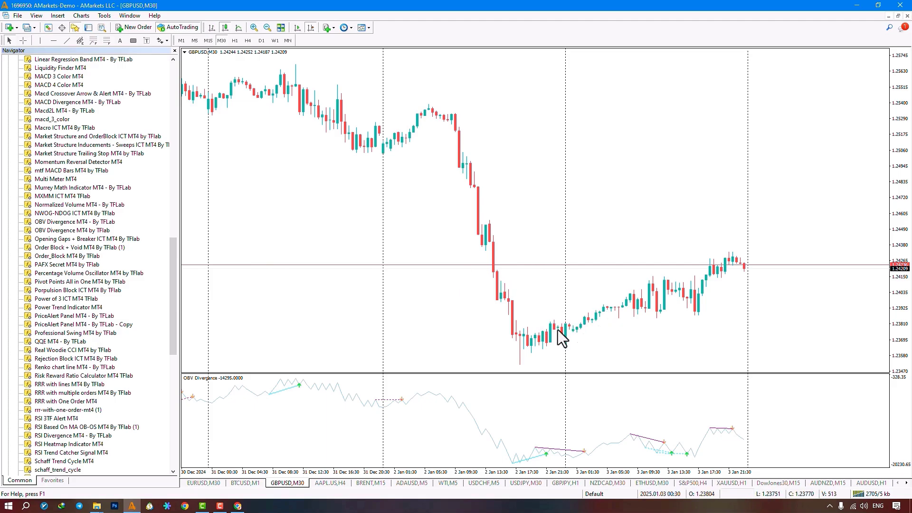
right_click(399, 209)
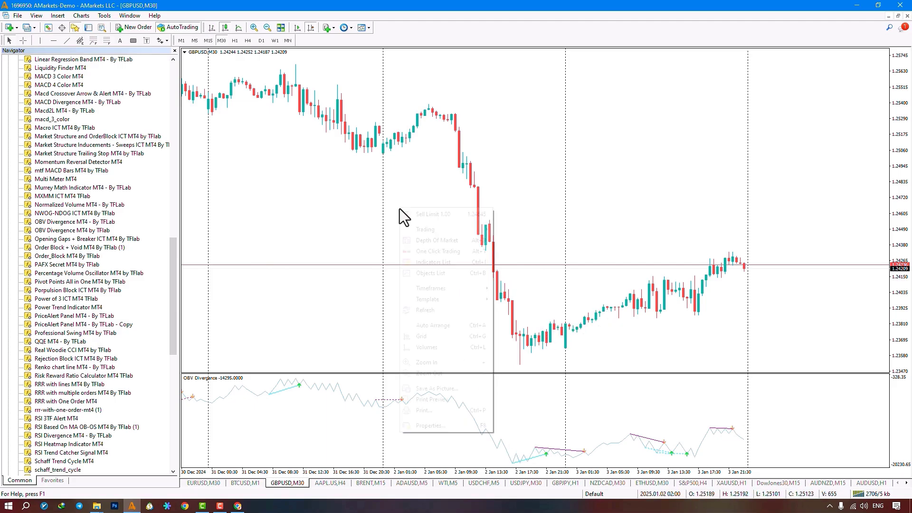
click(415, 270)
double_click(326, 103)
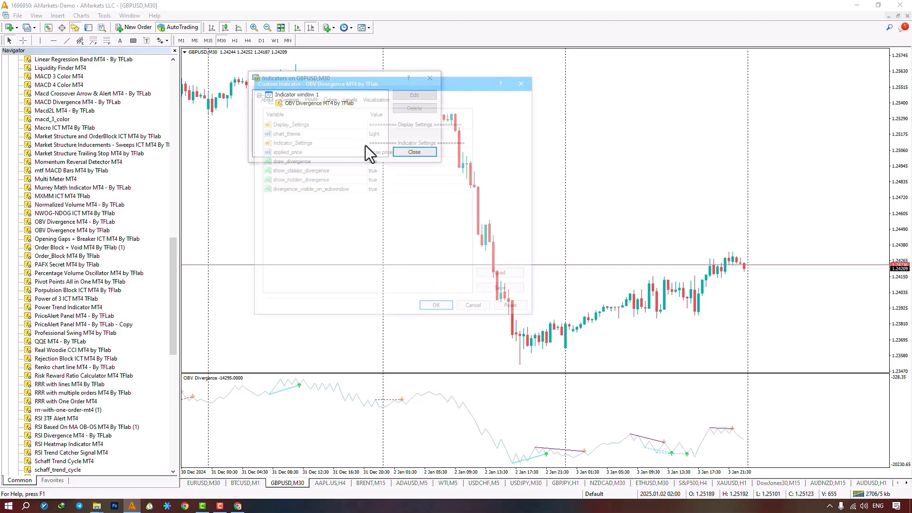
click(378, 198)
click(385, 199)
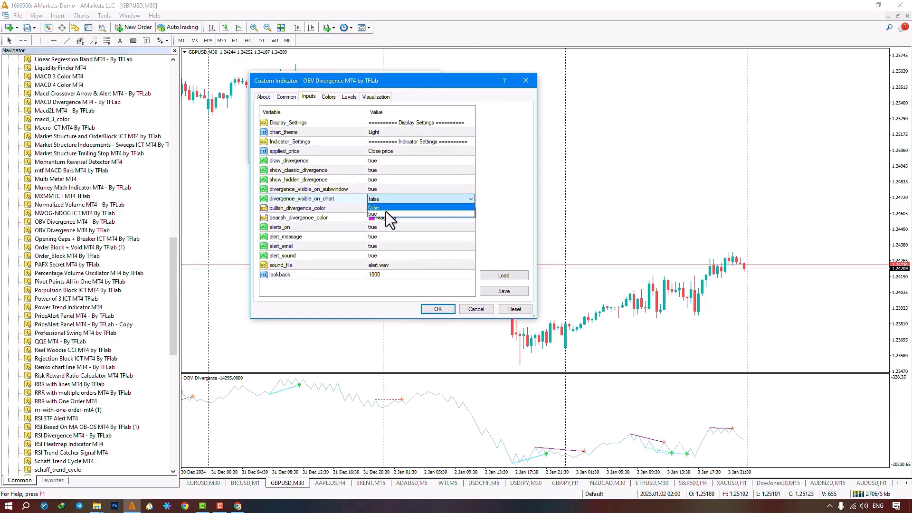
click(405, 208)
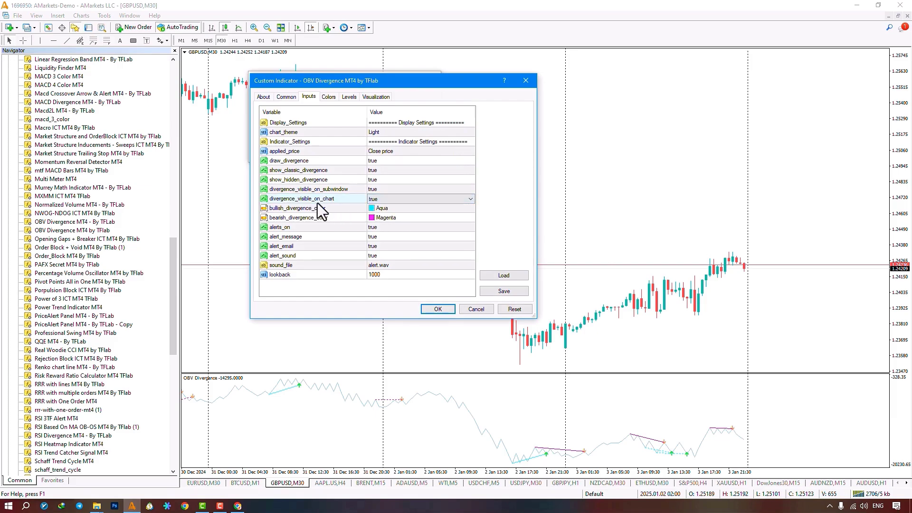
click(374, 207)
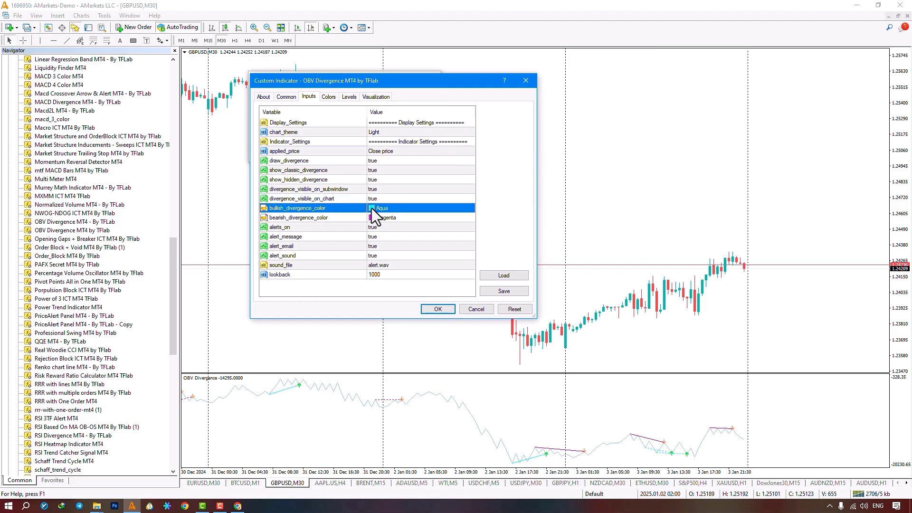
click(371, 207)
click(371, 208)
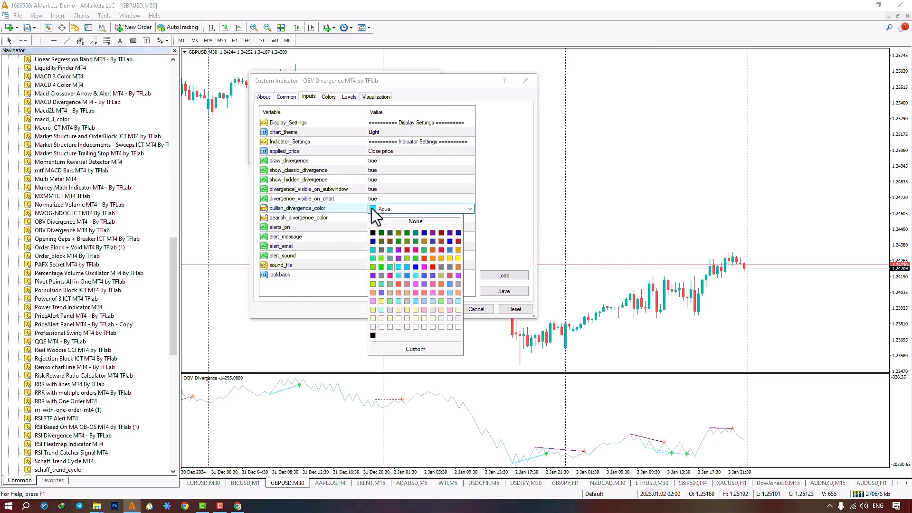
click(362, 212)
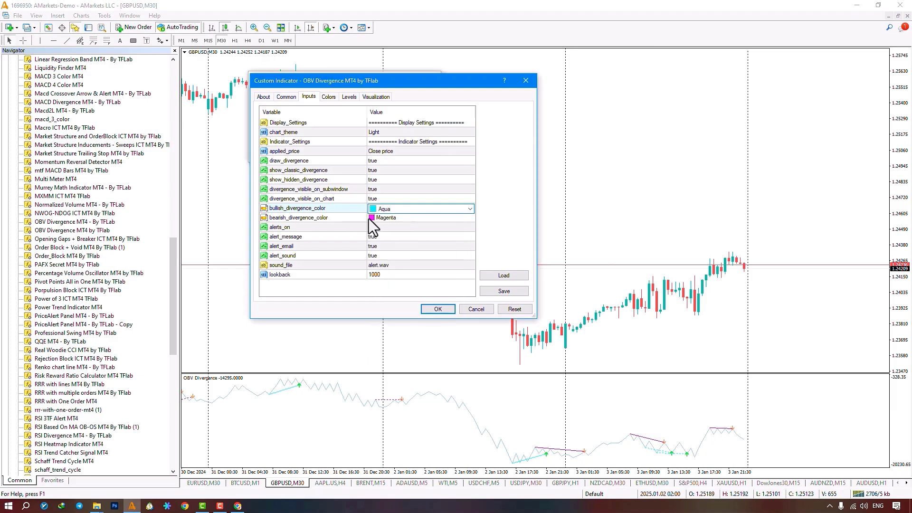
click(374, 218)
click(374, 219)
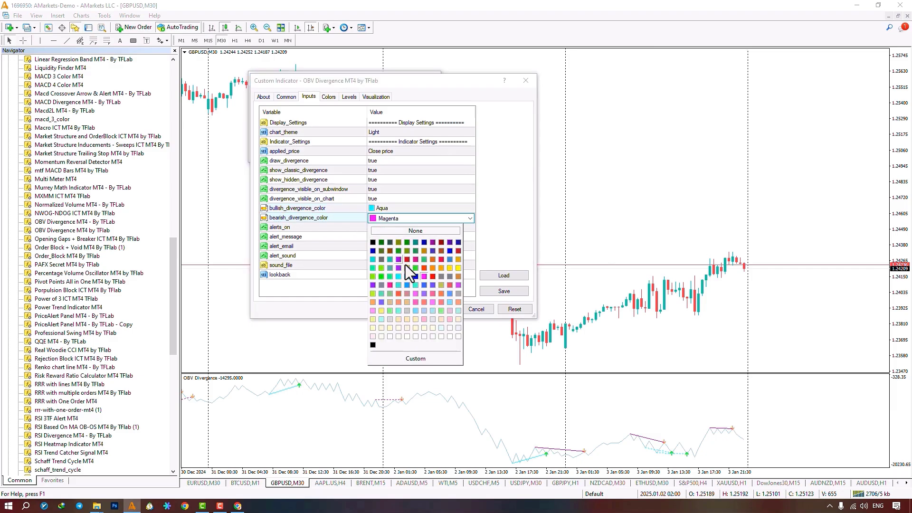
click(346, 232)
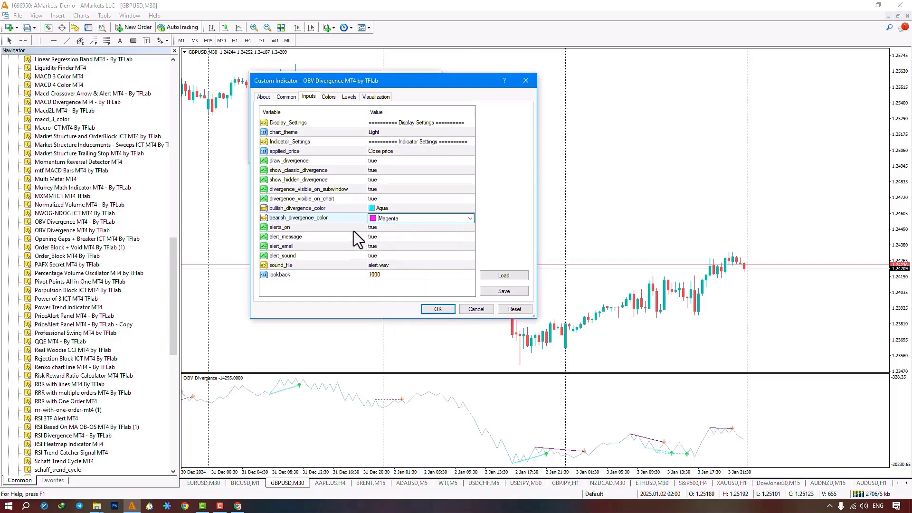
click(384, 229)
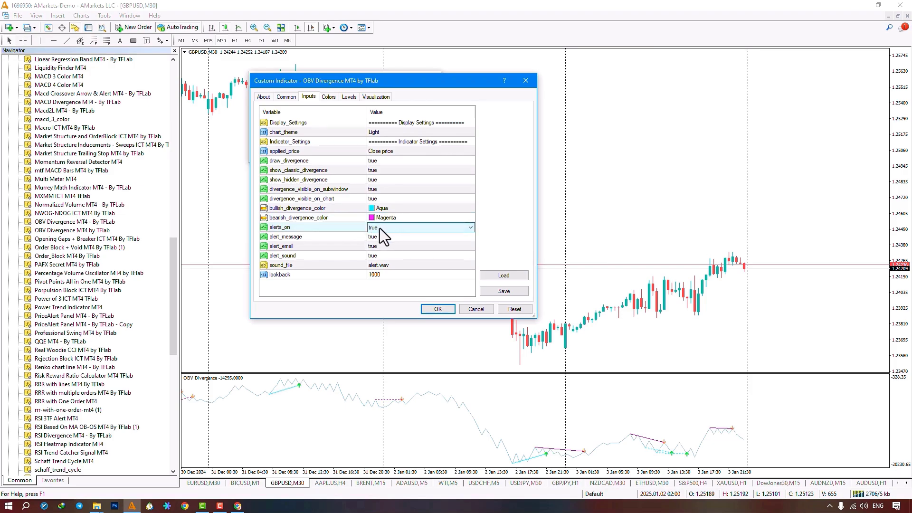
click(383, 244)
click(383, 257)
click(392, 237)
click(392, 231)
click(380, 238)
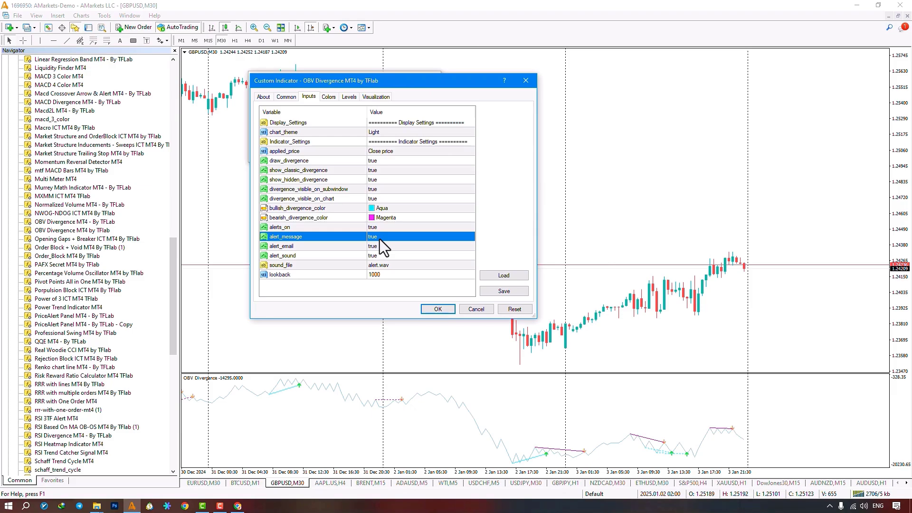
click(383, 246)
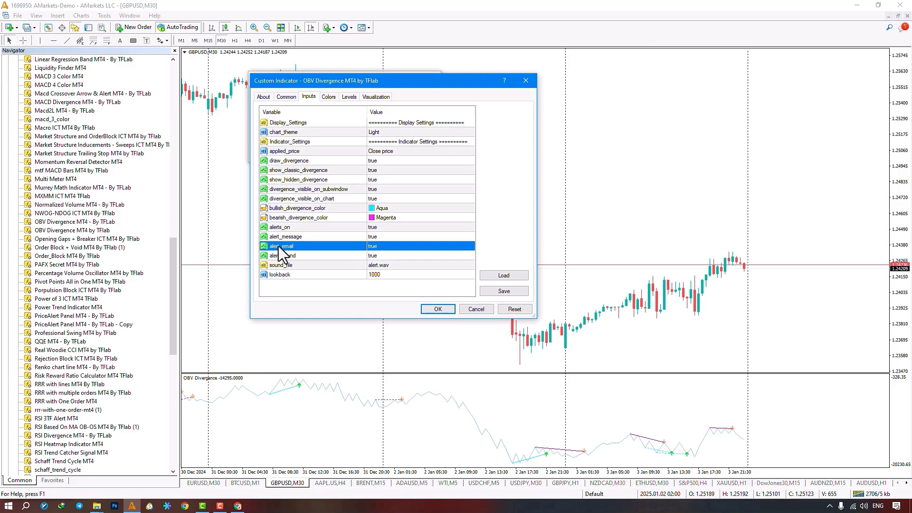
click(388, 257)
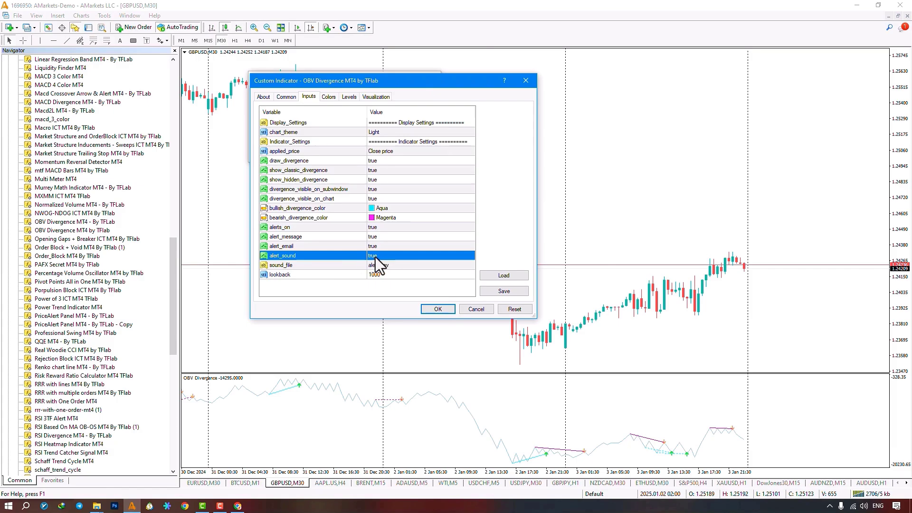
click(389, 266)
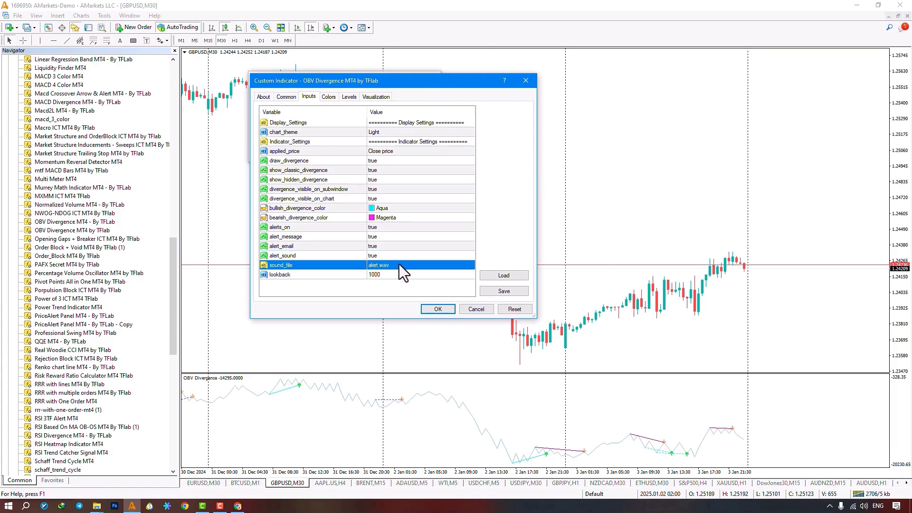
click(389, 274)
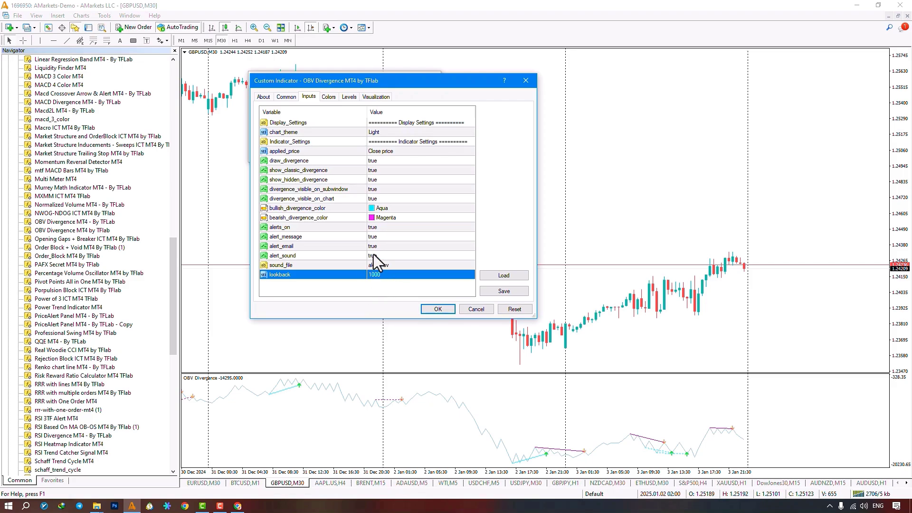
- Set chart_theme to Custom, bullish divergence colour Red and bearish Blue, then apply
click(409, 132)
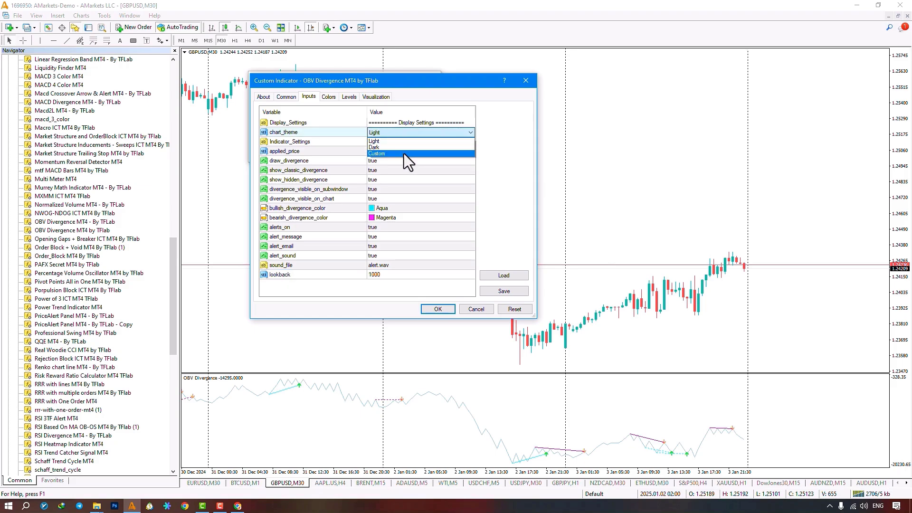
click(403, 153)
click(374, 209)
click(372, 208)
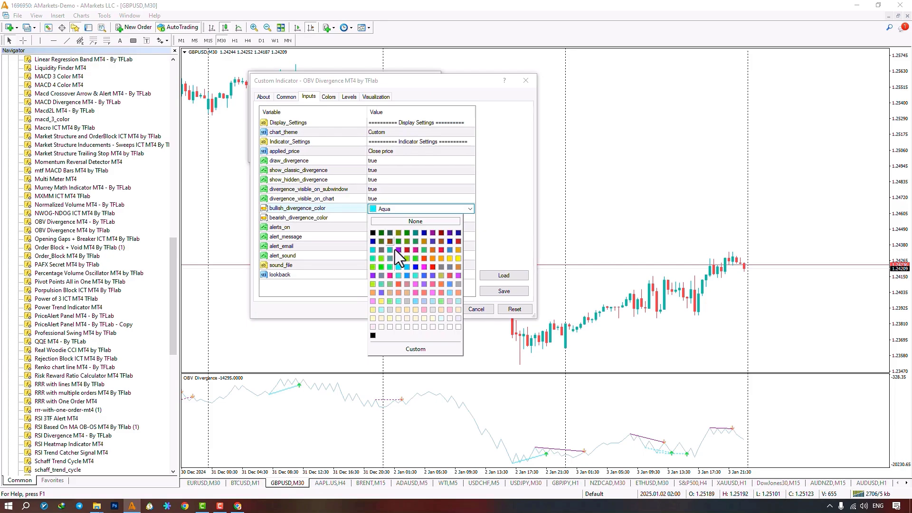
click(432, 267)
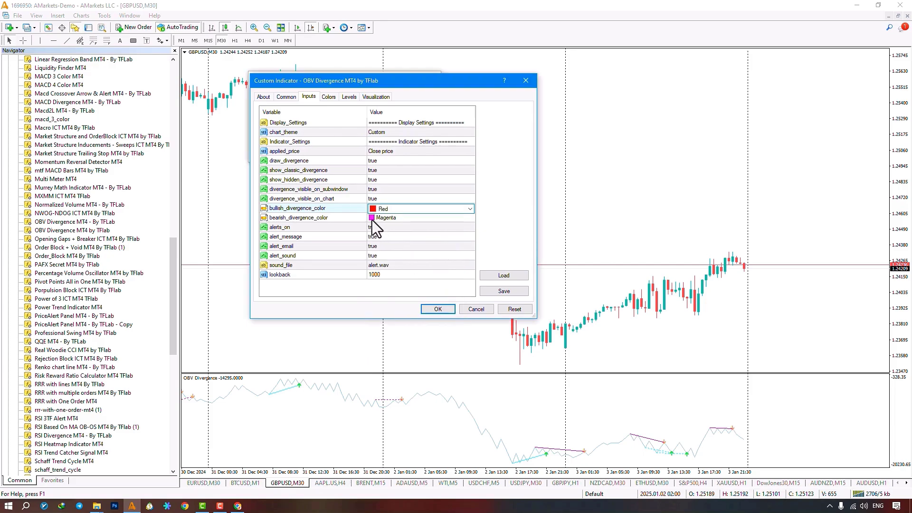
click(370, 218)
click(370, 218)
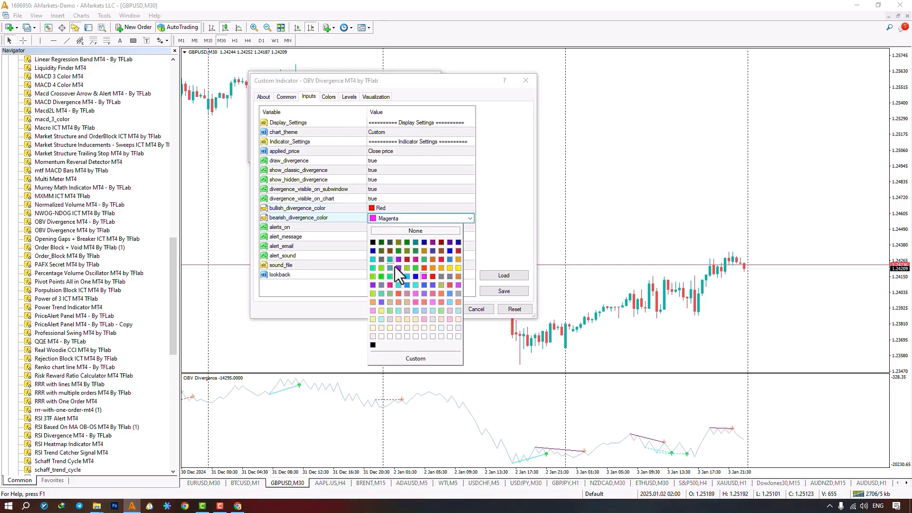
click(415, 277)
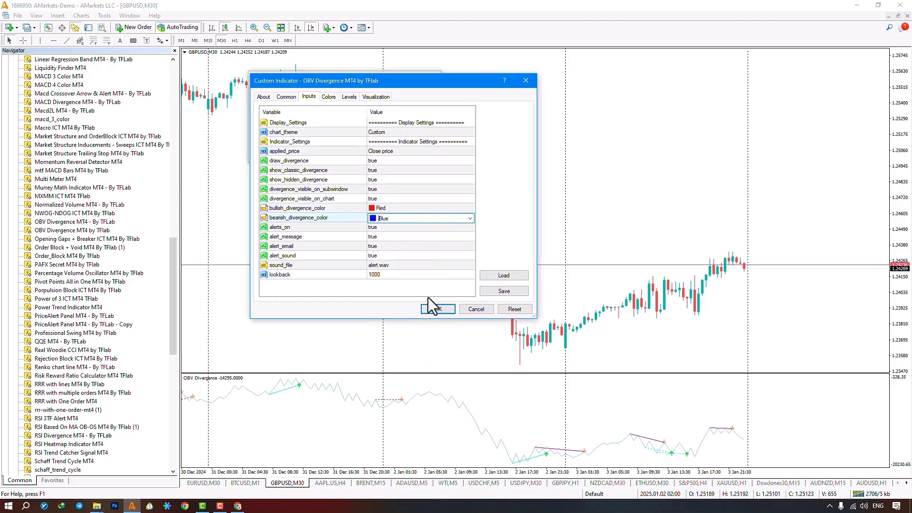
click(436, 308)
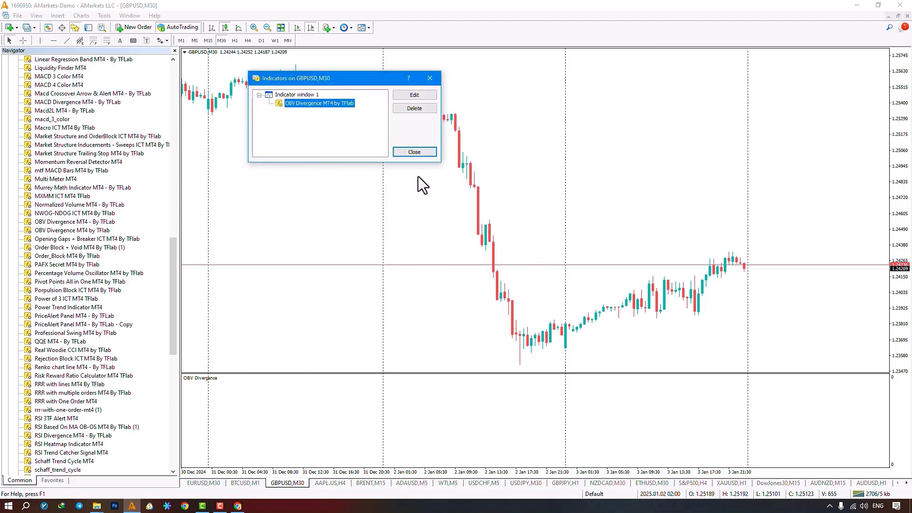
click(414, 152)
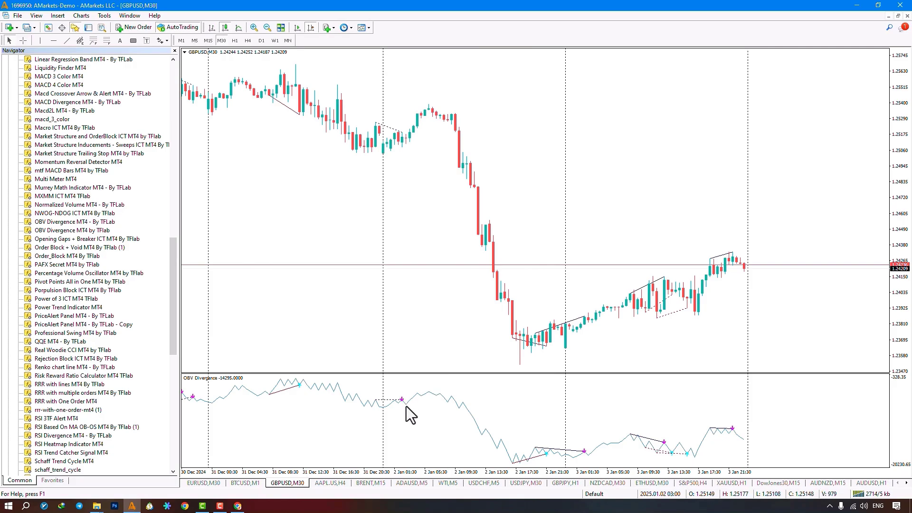
- Pan the GBPUSD chart back to the 24 December bars
drag(403, 311, 569, 313)
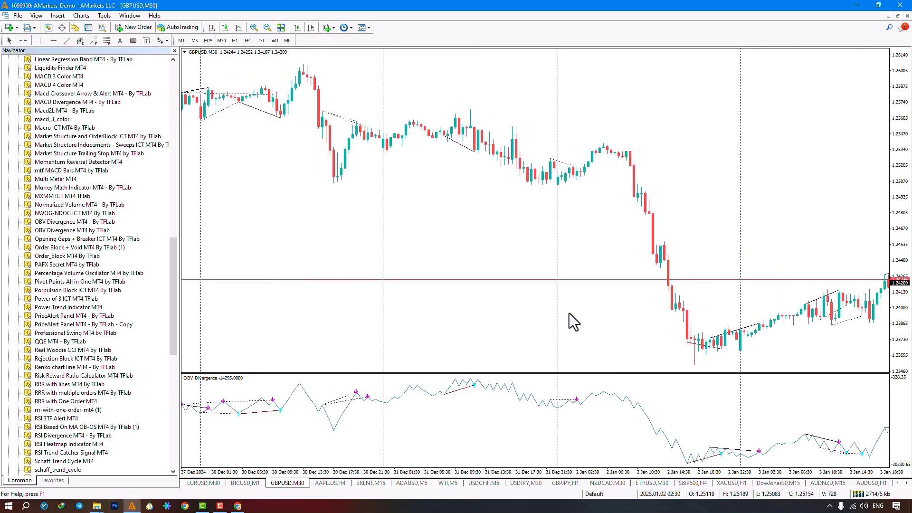
drag(315, 407, 423, 320)
drag(320, 305, 456, 318)
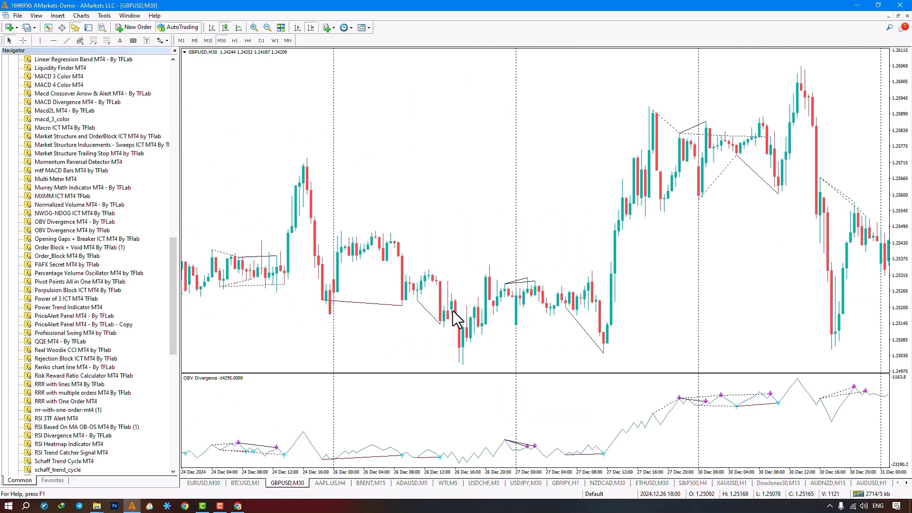
- Set the OBV Divergence chart_theme to Dark and apply it
right_click(348, 179)
click(386, 232)
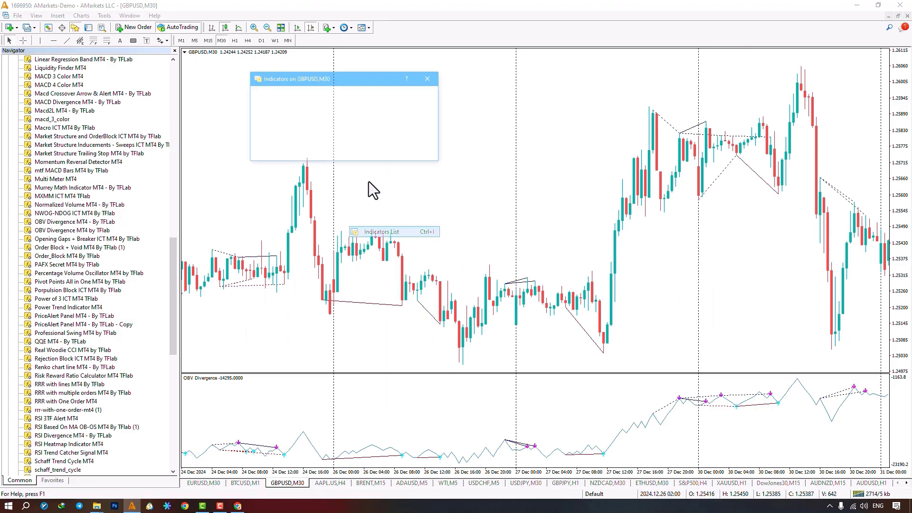
double_click(332, 102)
click(389, 134)
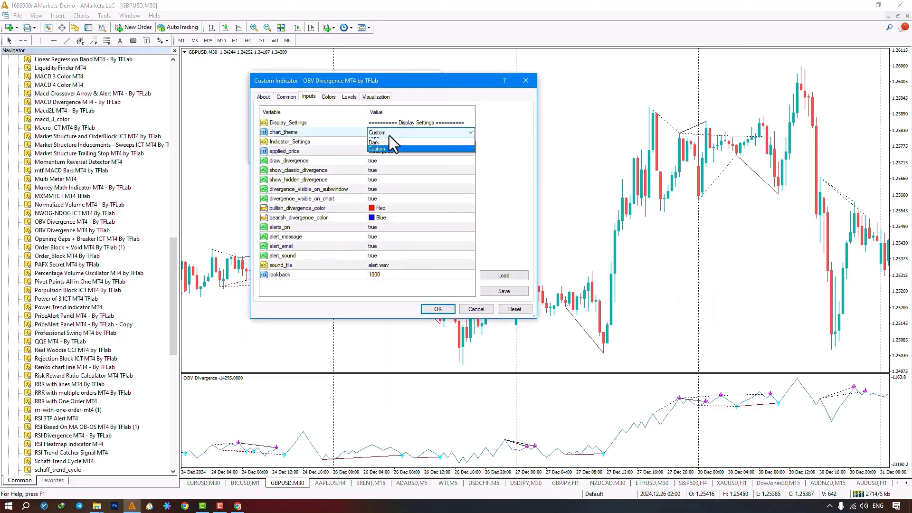
click(393, 142)
click(438, 308)
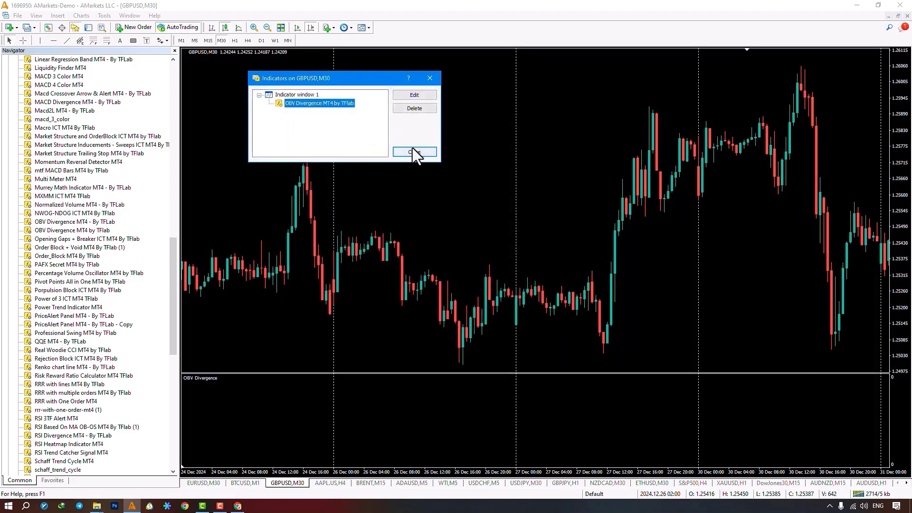
click(413, 152)
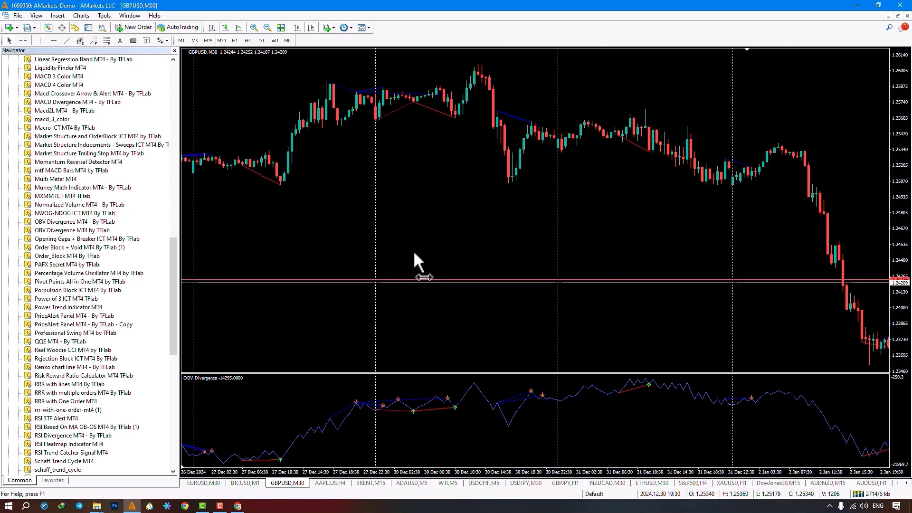